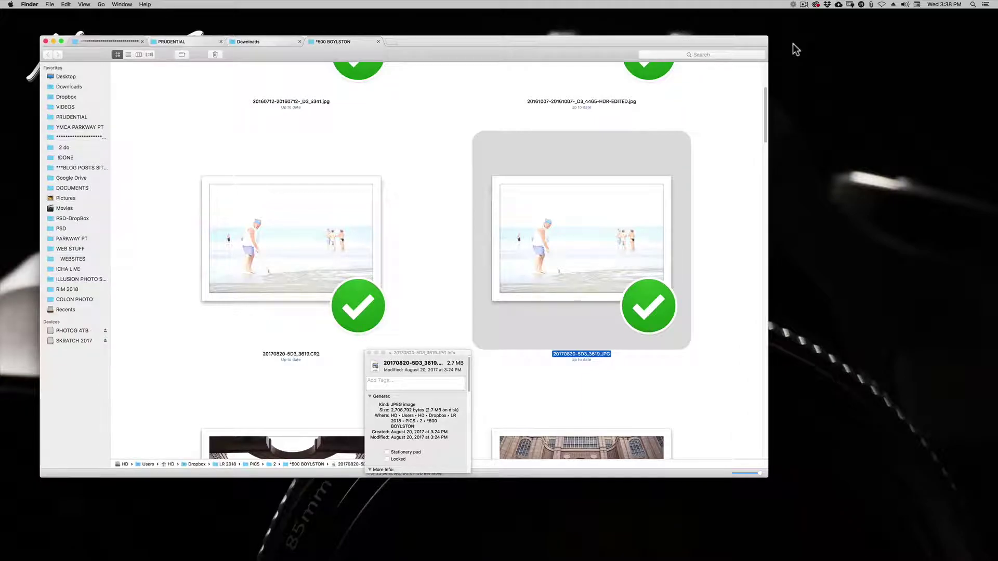
- Switch to Lightroom and set the beach CR2 photo's Exposure to −1.05, Highlights −95, Shadows +31, and auto-set Whites and Blacks
key("super+Tab")
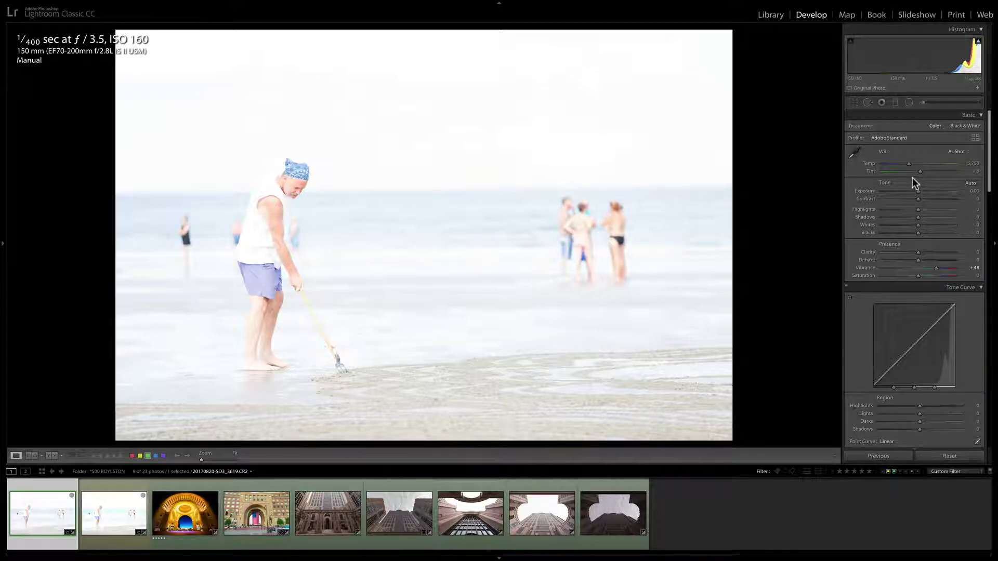
left_click_drag(915, 190, 930, 215)
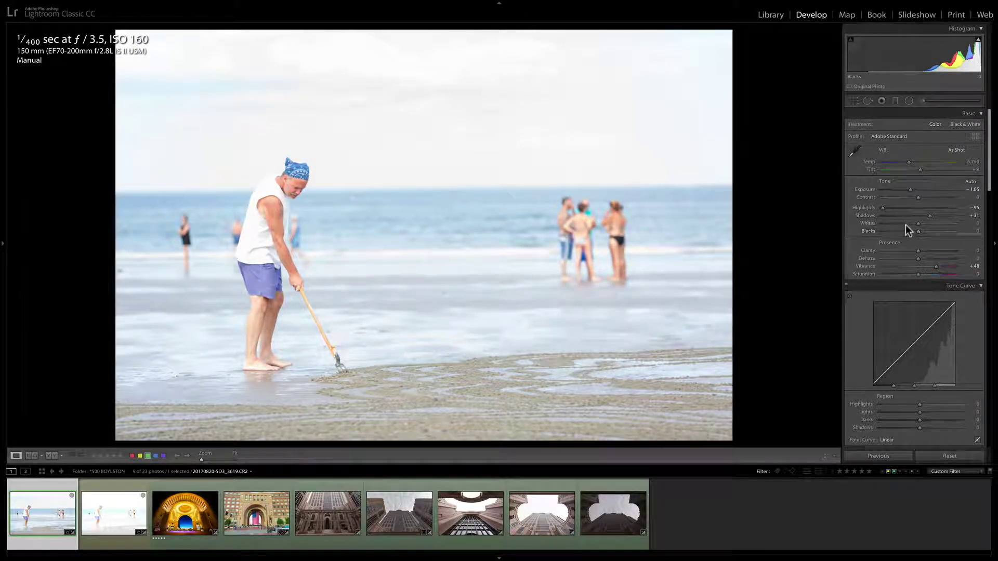
double_click(918, 223, "shift")
double_click(918, 231, "shift")
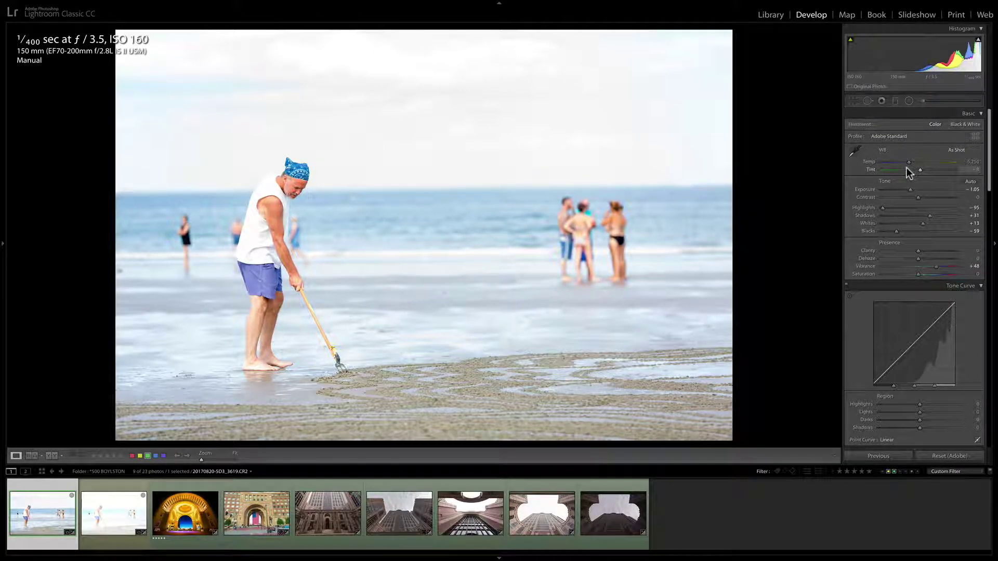
- Add the neighbouring JPG version to the selection and synchronize all checked develop settings from the CR2 beach photo to it
key("shift+Right")
key("ctrl+shift+s")
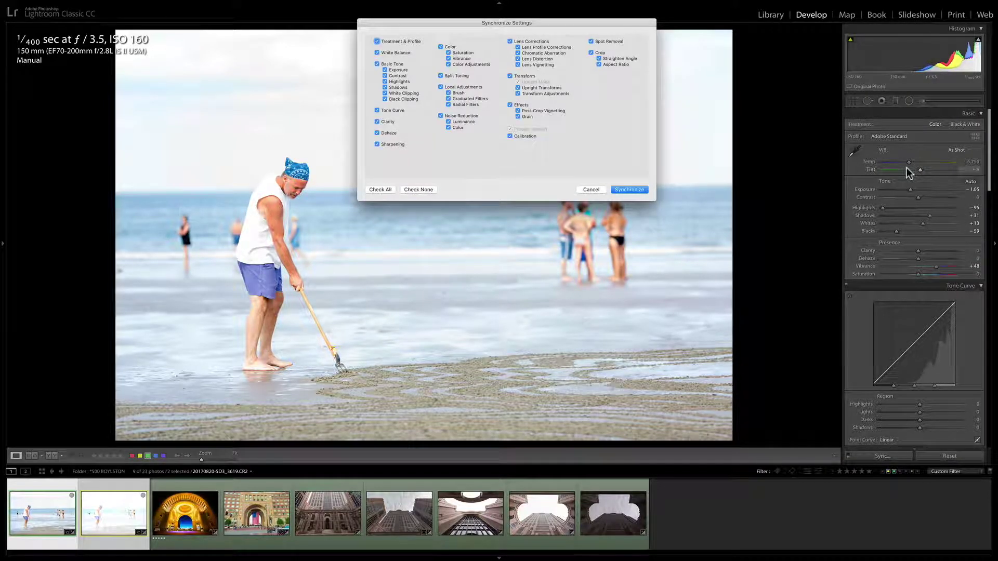
key("Return")
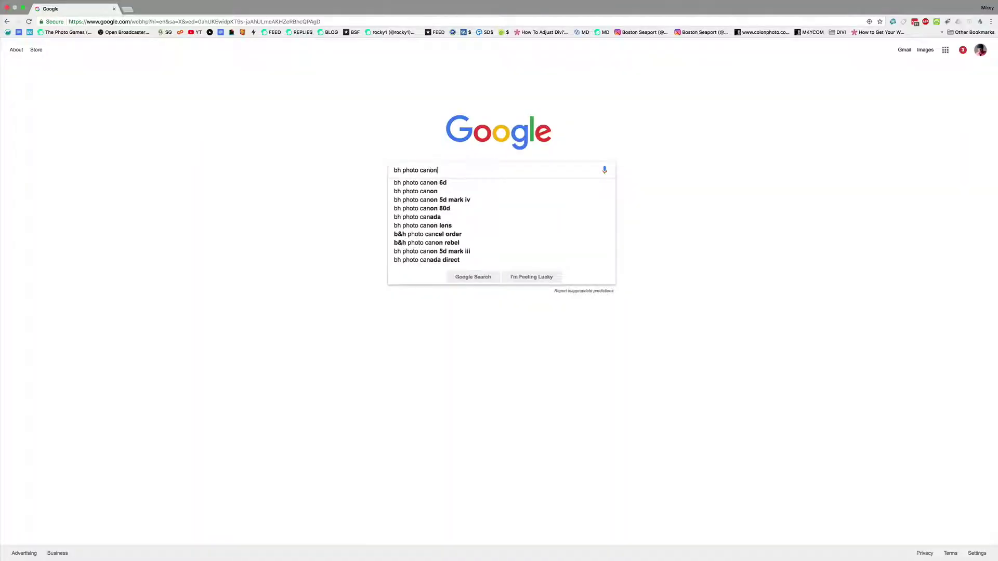
- Search Google for "bh photo canon 16-35mm f4" and open the B&H product page for the Canon EF 16-35mm f/4L lens
type("1")
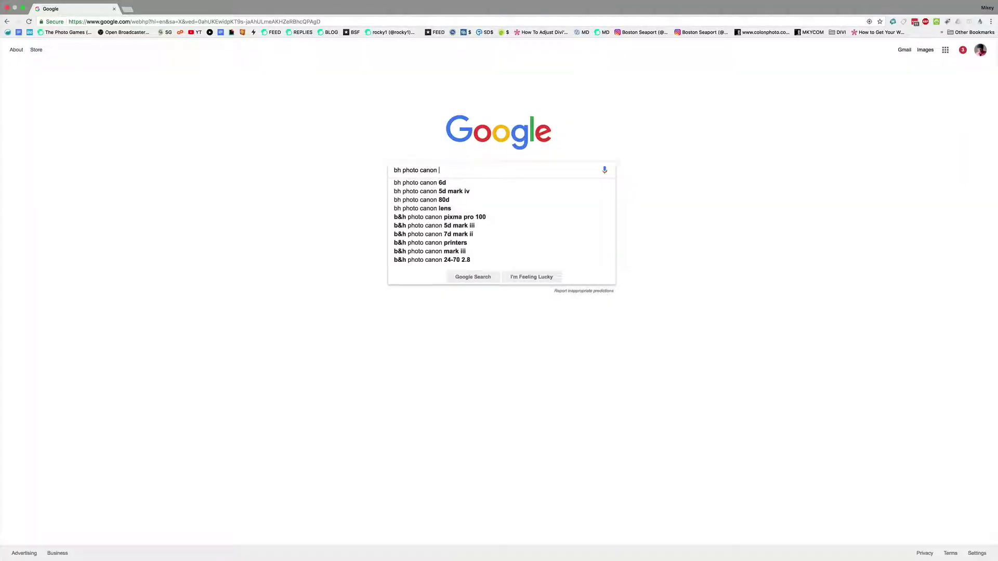
type("6-35mm f4")
key("Return")
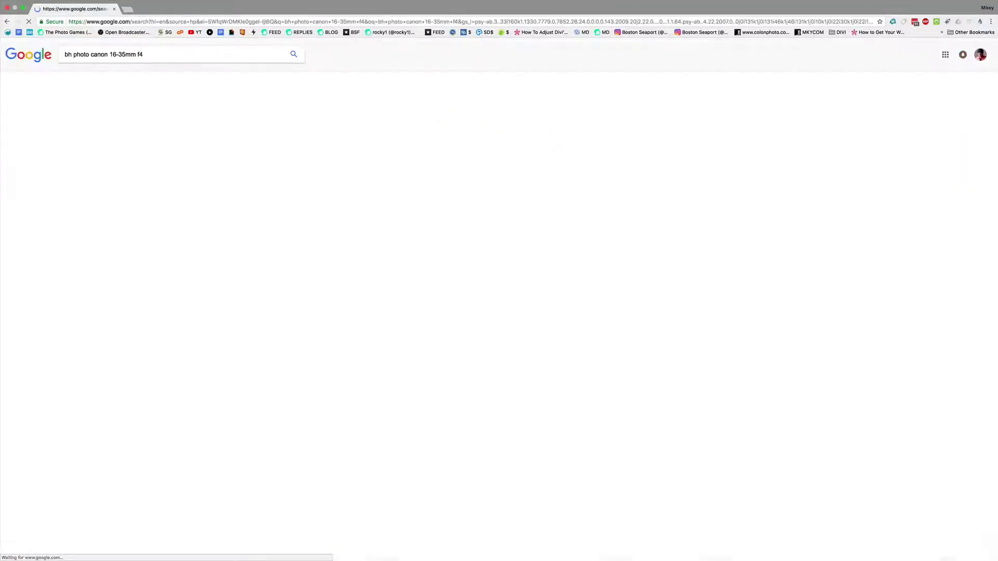
left_click(212, 213)
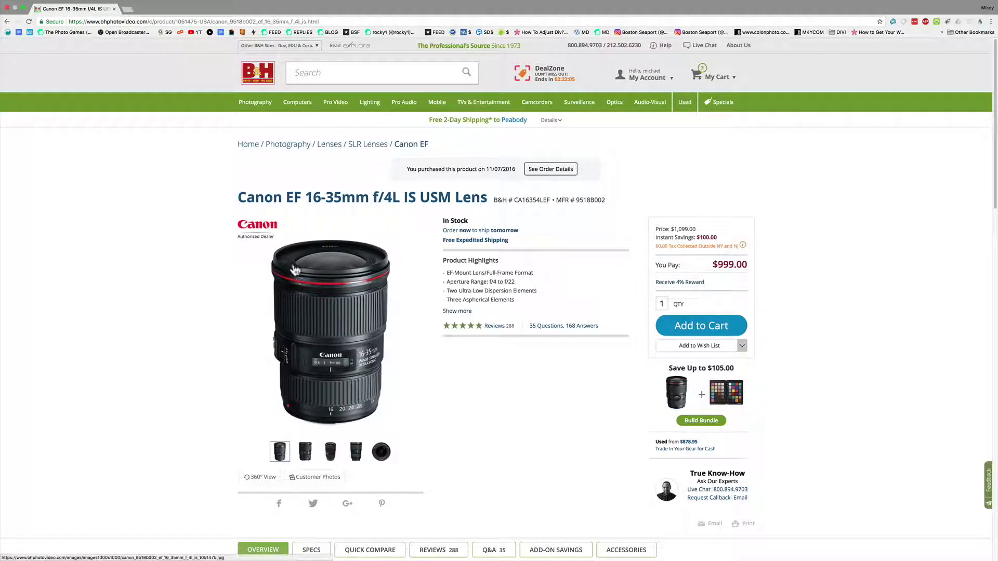
- Enlarge the Canon 16-35mm lens's product image and look through the rest of its image gallery
left_click(304, 279)
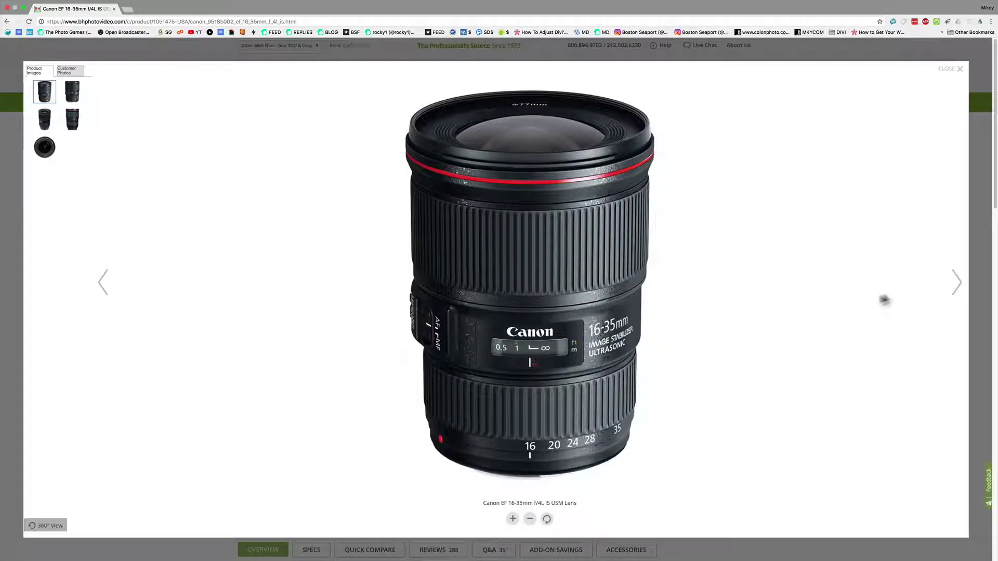
left_click(954, 293)
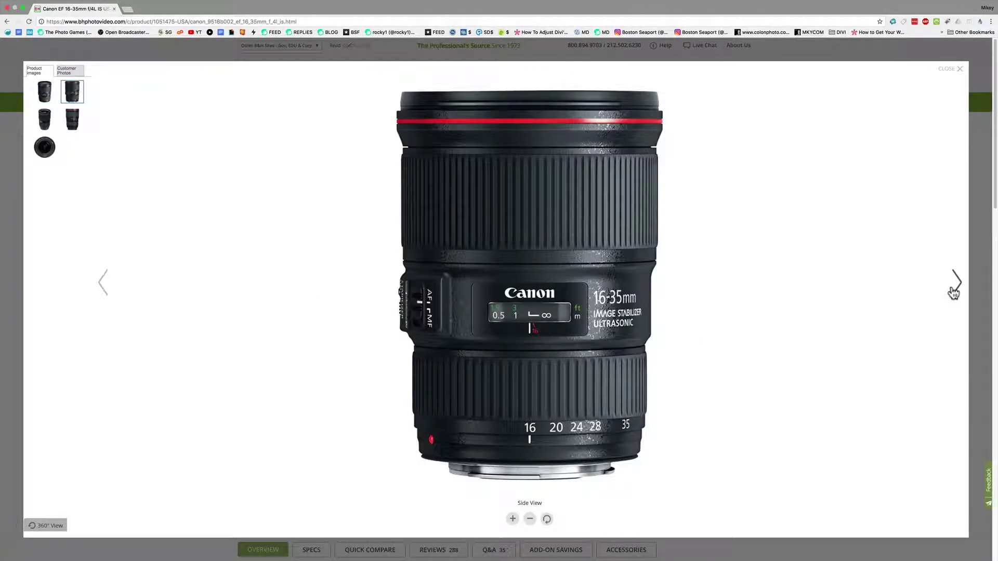
left_click(954, 293)
left_click(954, 292)
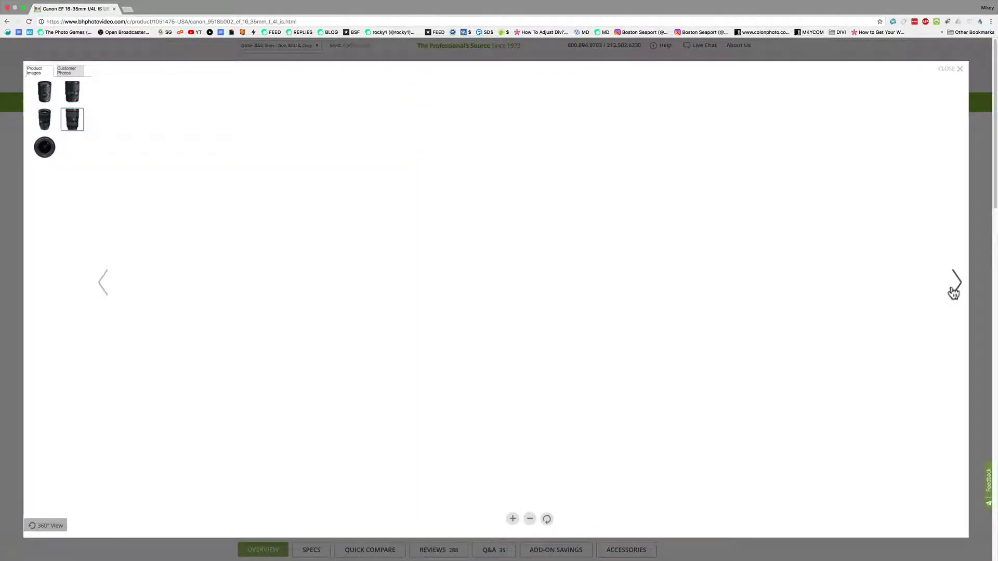
left_click(954, 292)
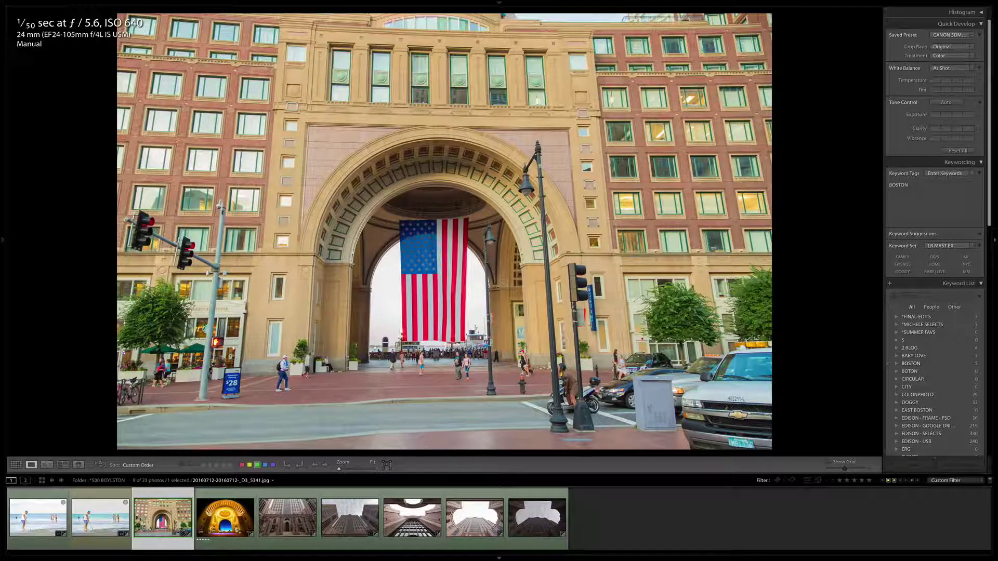
- Examine the photos in Lightroom's Library, looking through the building shots in the thumbnail grid
key("Right")
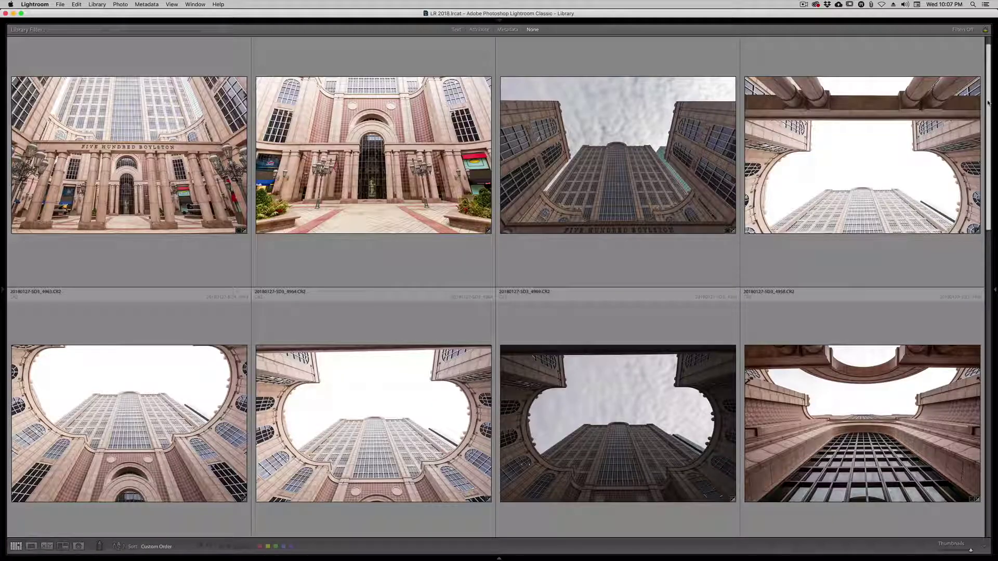
scroll(987, 119, "down", 2)
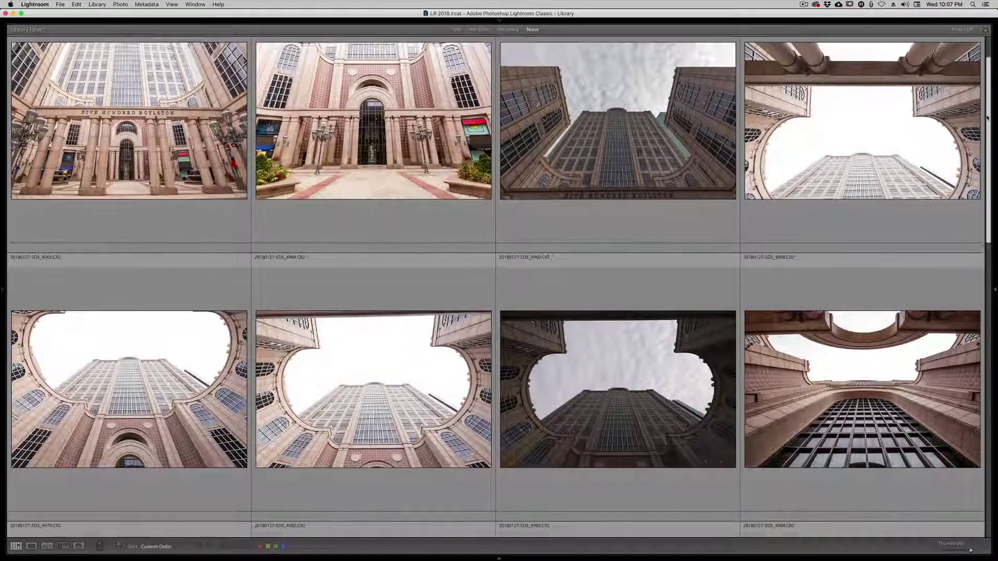
left_click_drag(987, 118, 968, 412)
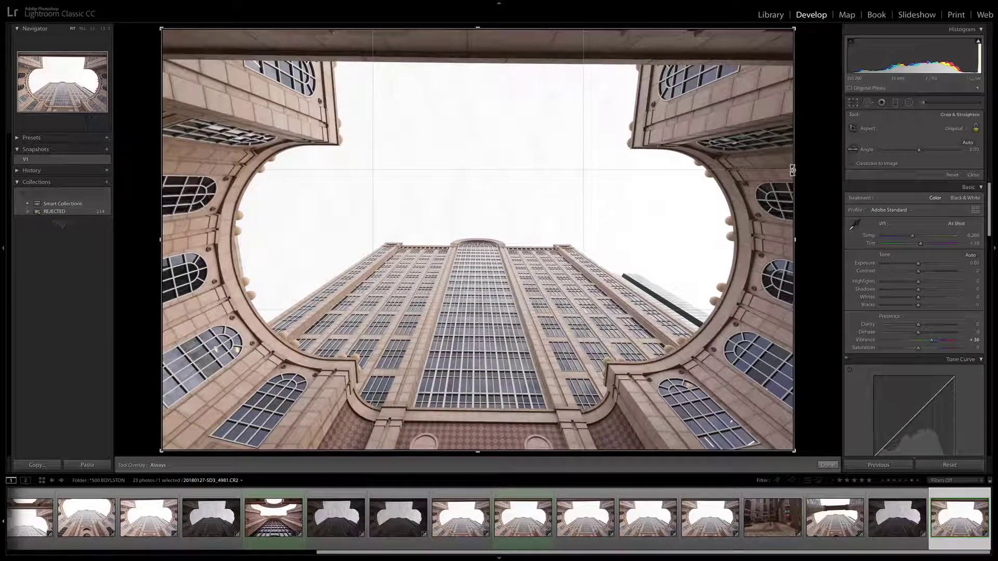
- Straighten the upward-looking building photo with a crop angle of −0.75 and apply the crop
left_click_drag(792, 170, 816, 166)
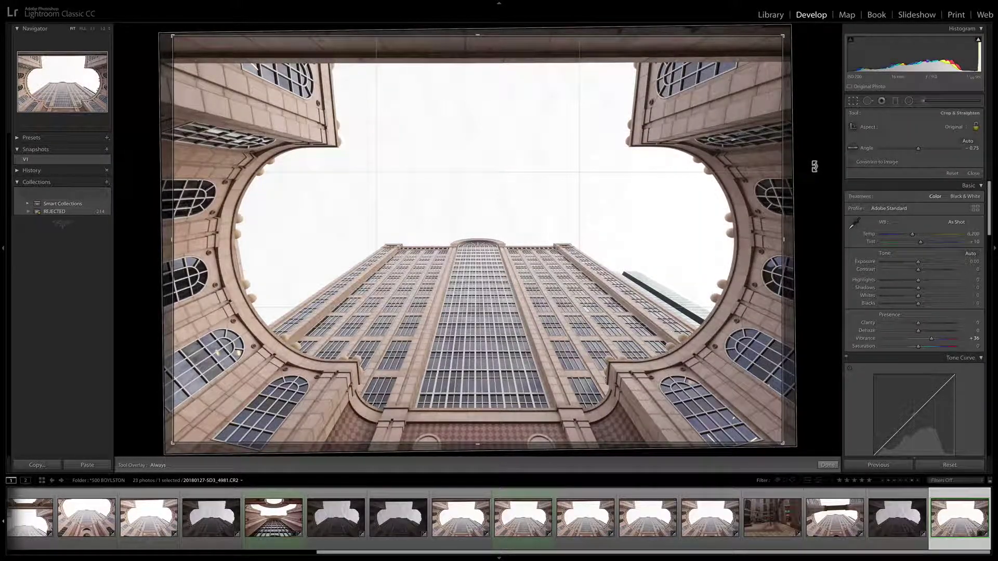
key("Return")
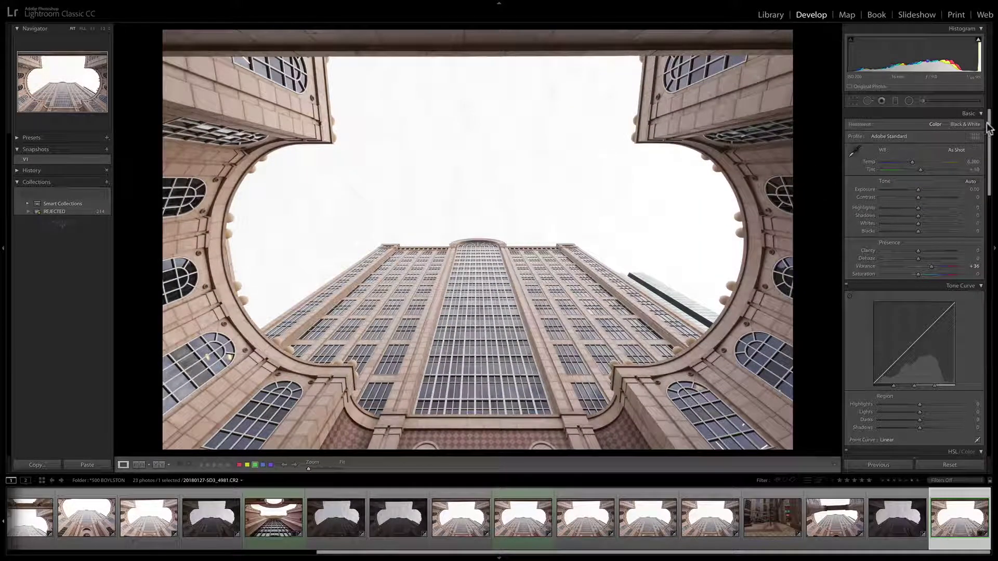
- Try the Auto Upright perspective correction on the building photo, then undo it
scroll(986, 146, "down", 2)
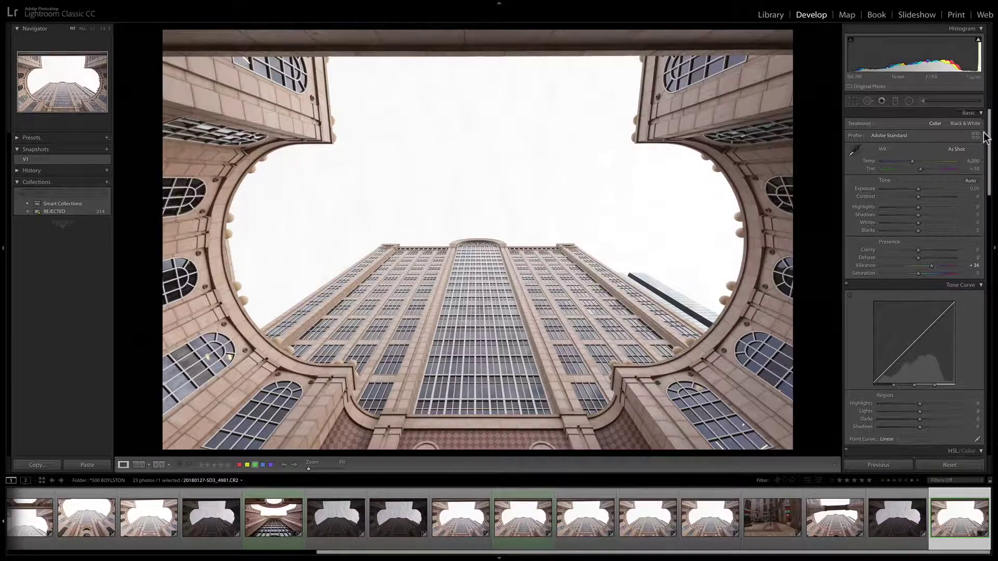
left_click_drag(986, 145, 992, 329)
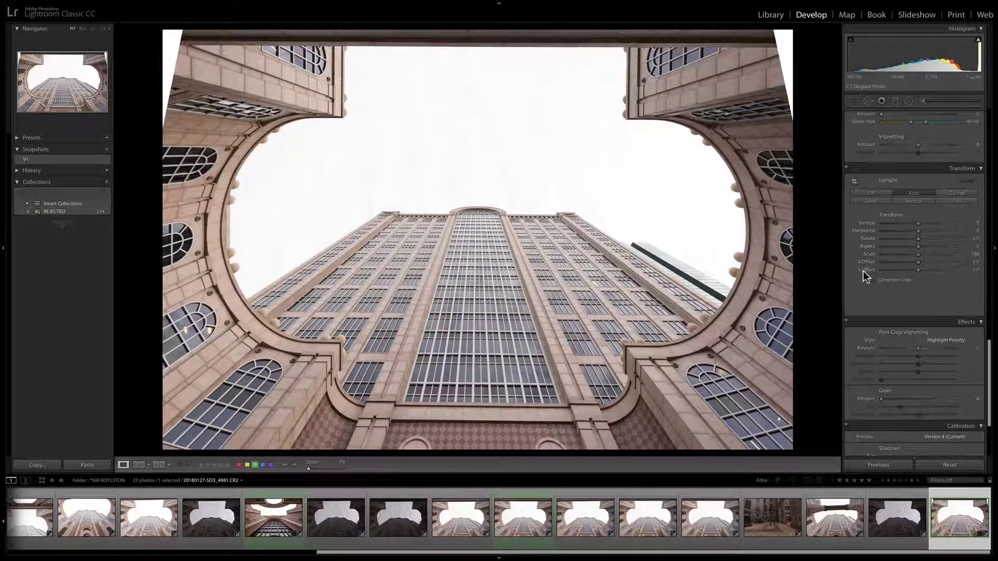
key("super+z")
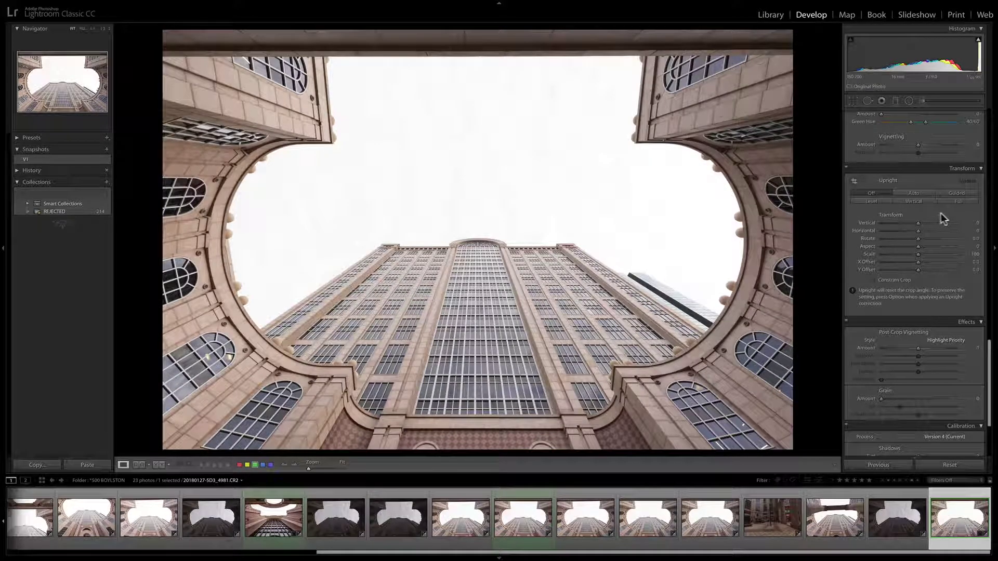
- Refine the building photo's crop by constraining it to the image, trimming off the beam at the top, and setting the angle to −1.05
left_click_drag(988, 343, 993, 88)
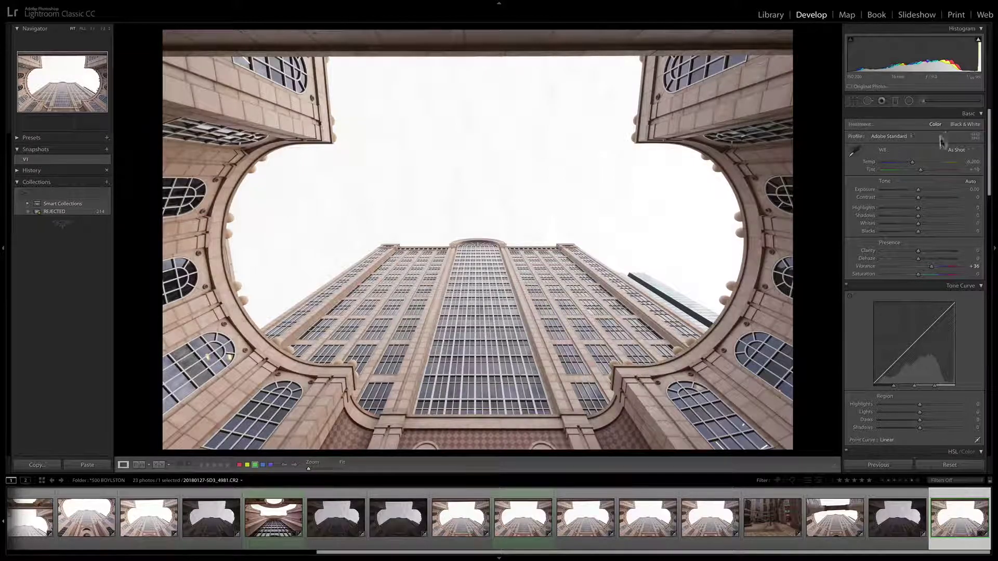
key("r")
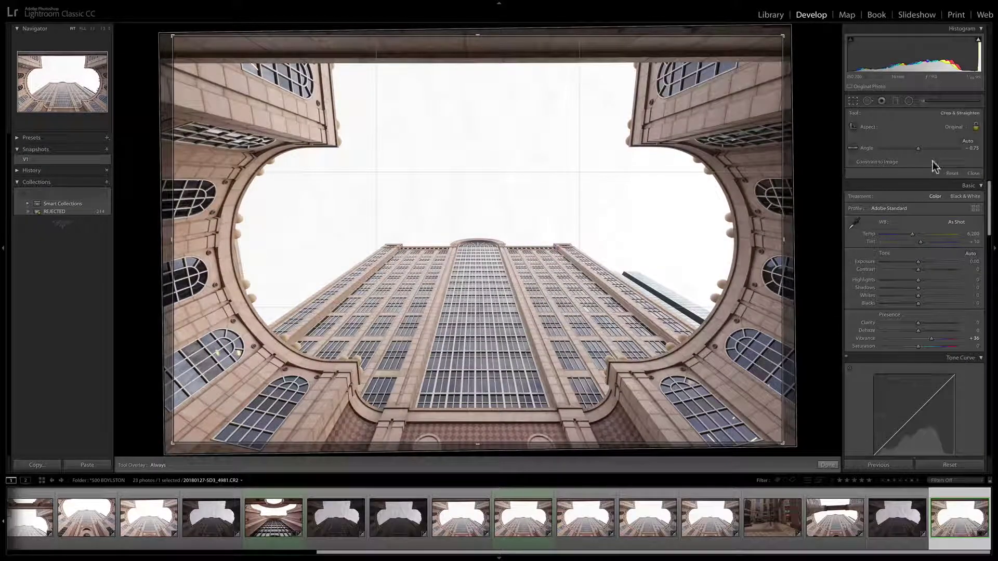
left_click(849, 162)
left_click_drag(807, 178, 825, 169)
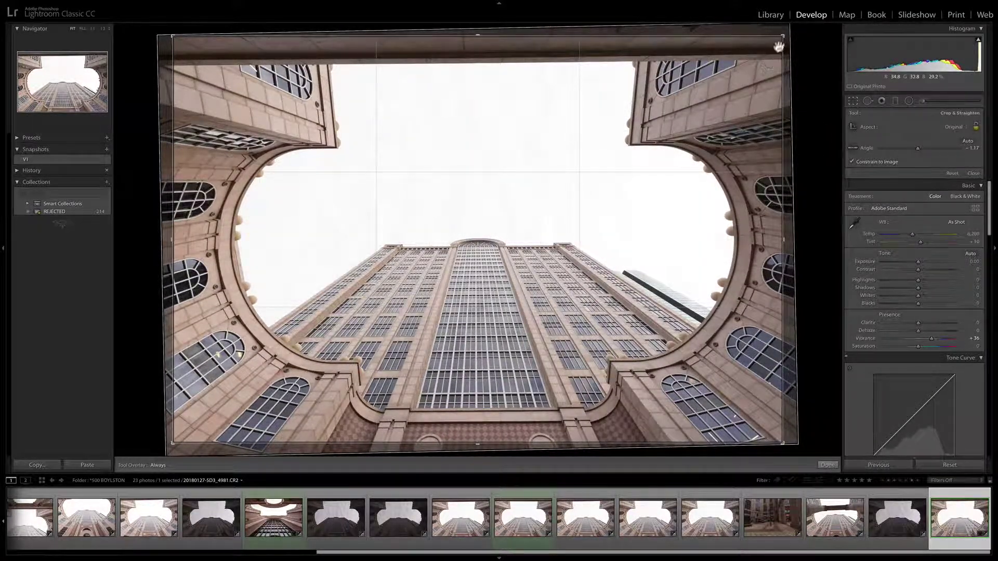
mouse_move(783, 35)
left_mouse_down()
mouse_move(789, 24)
mouse_move(782, 52)
left_mouse_up()
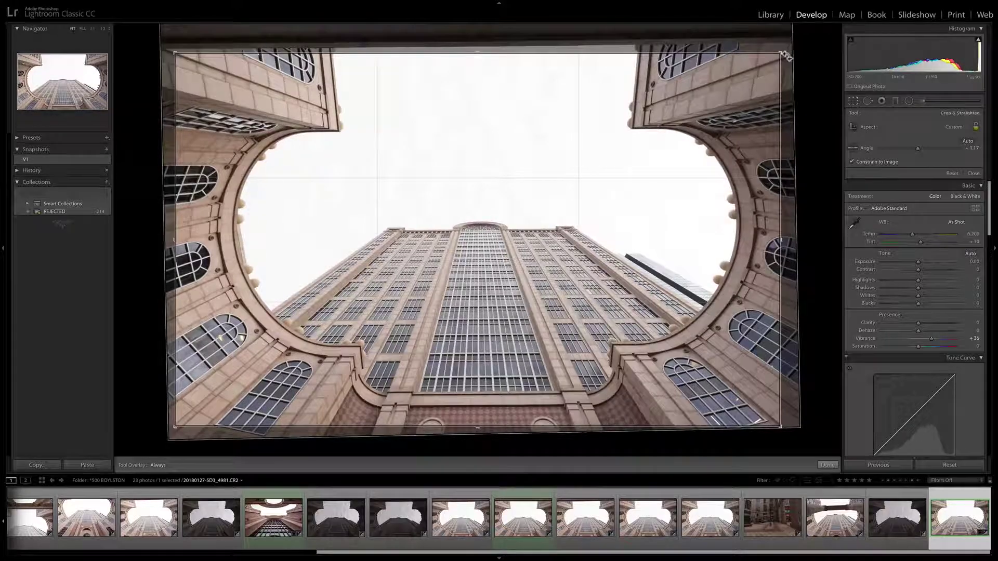
key("Return")
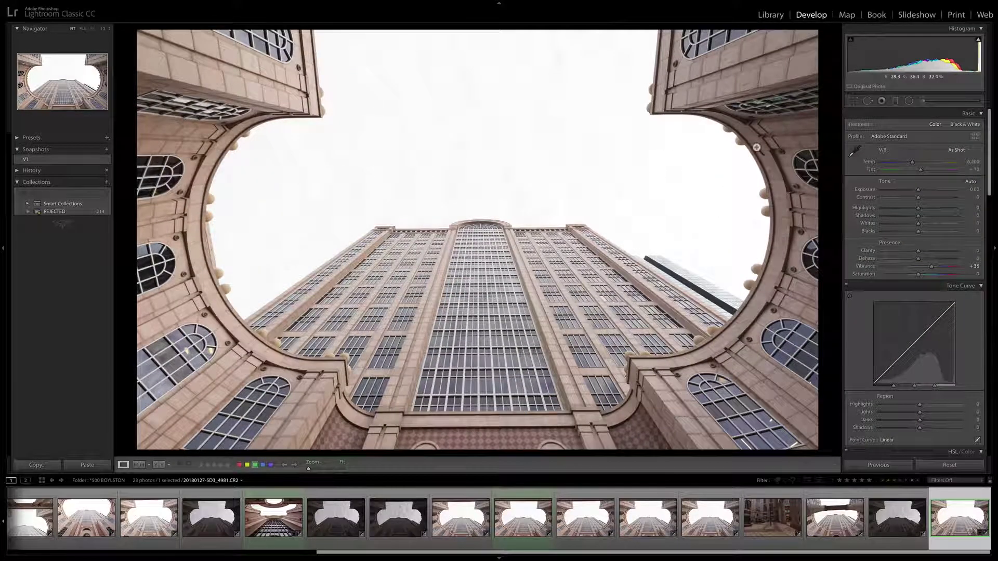
key("r")
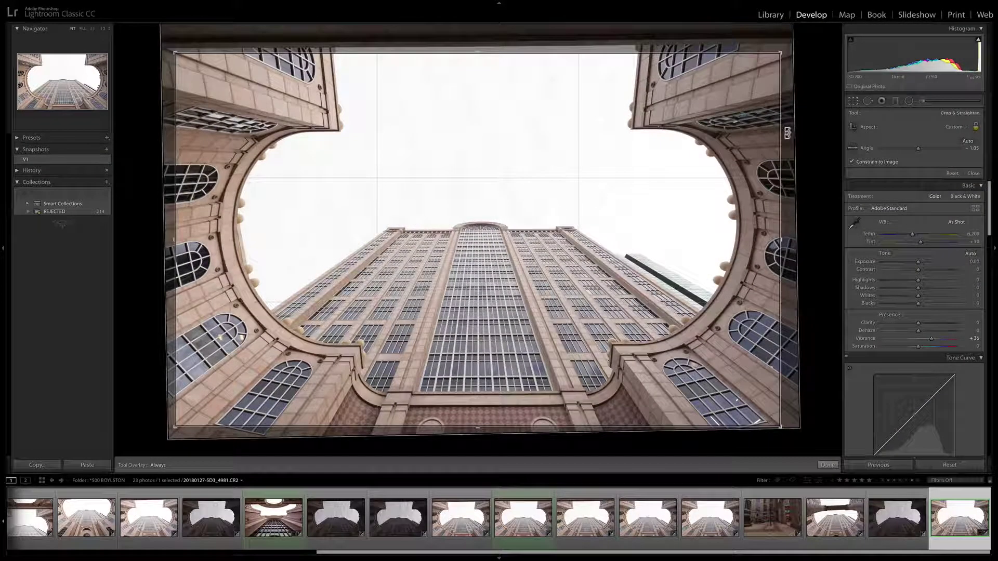
key("Return")
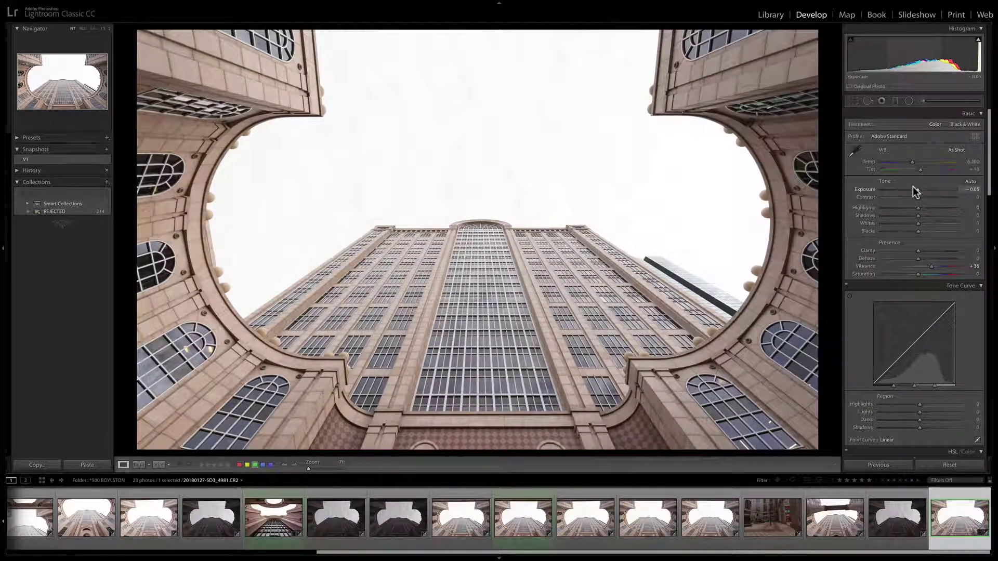
- Set the building photo's Exposure to −0.70, Highlights to −96, Shadows to +75 and Whites to +29
left_click_drag(913, 189, 909, 190)
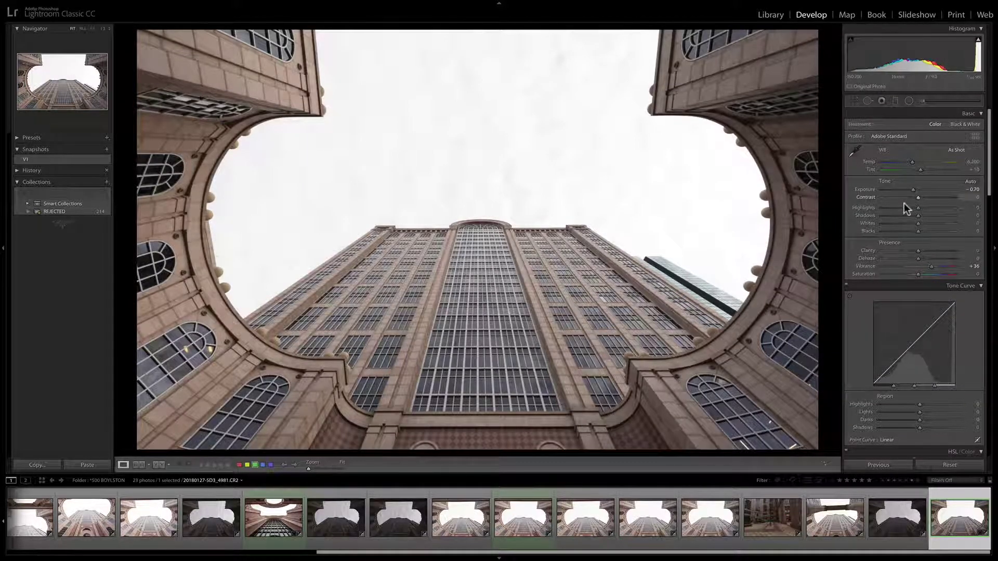
left_click_drag(904, 205, 877, 207)
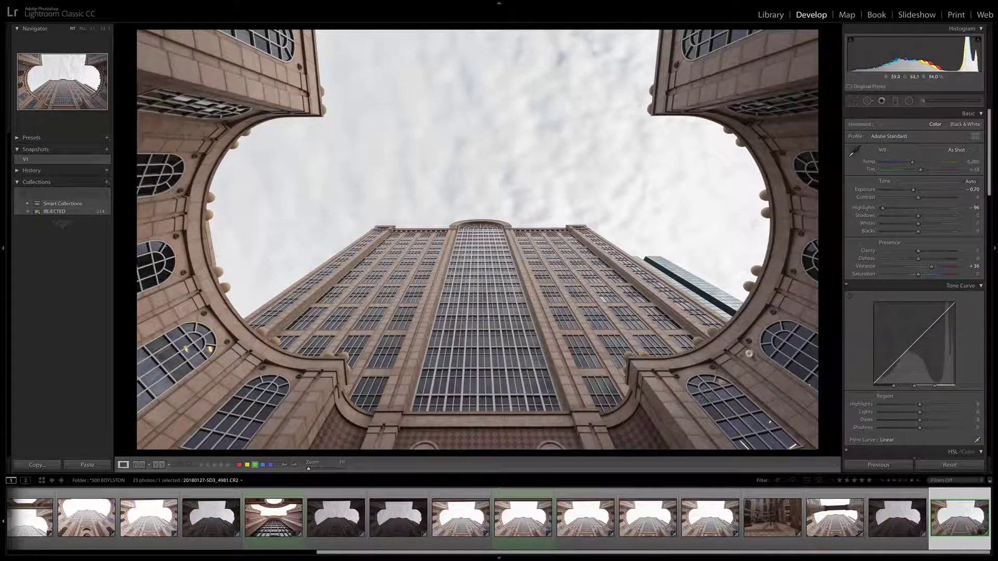
mouse_move(915, 214)
left_mouse_down()
mouse_move(939, 212)
mouse_move(928, 224)
left_mouse_up()
- Toggle the clipping warnings on and off to check the sky for blown highlights
key("j")
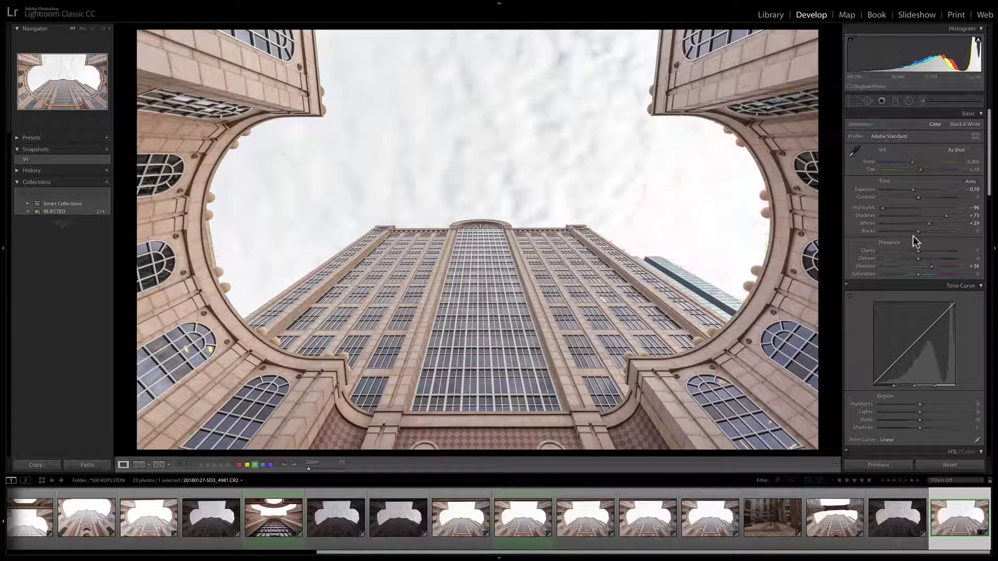
key("j")
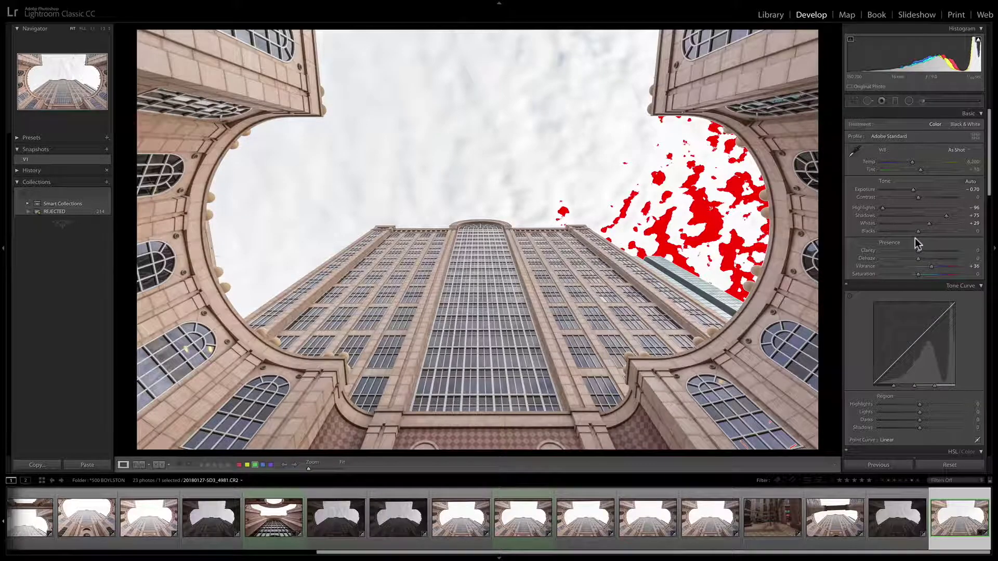
key("j")
key("j")
- Raise Whites to +100 and toggle the clipping warnings repeatedly to compare the sky with and without the overlay
left_click_drag(939, 221, 959, 221)
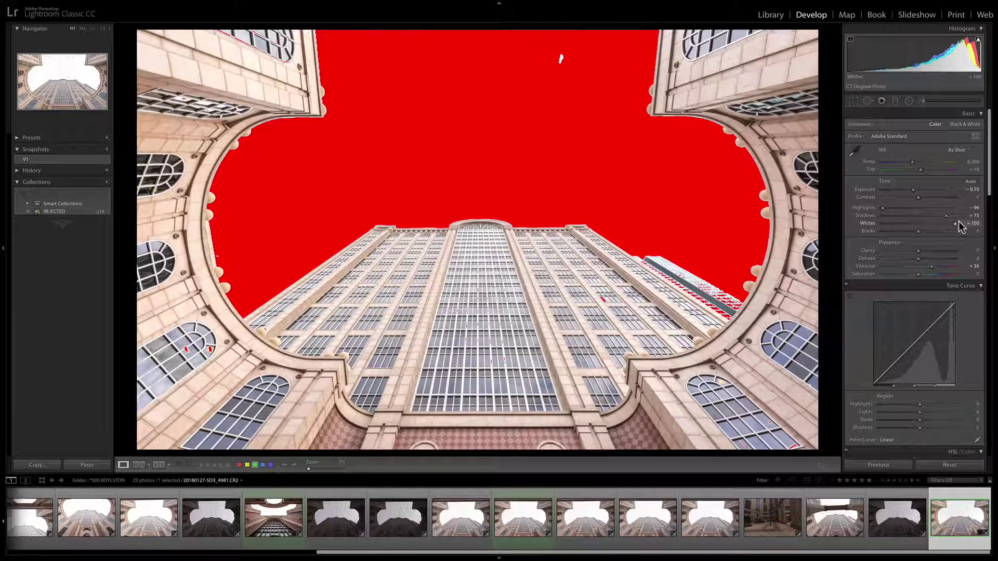
key("j")
key("j")
key("j")
key("j")
key("j")
key("j")
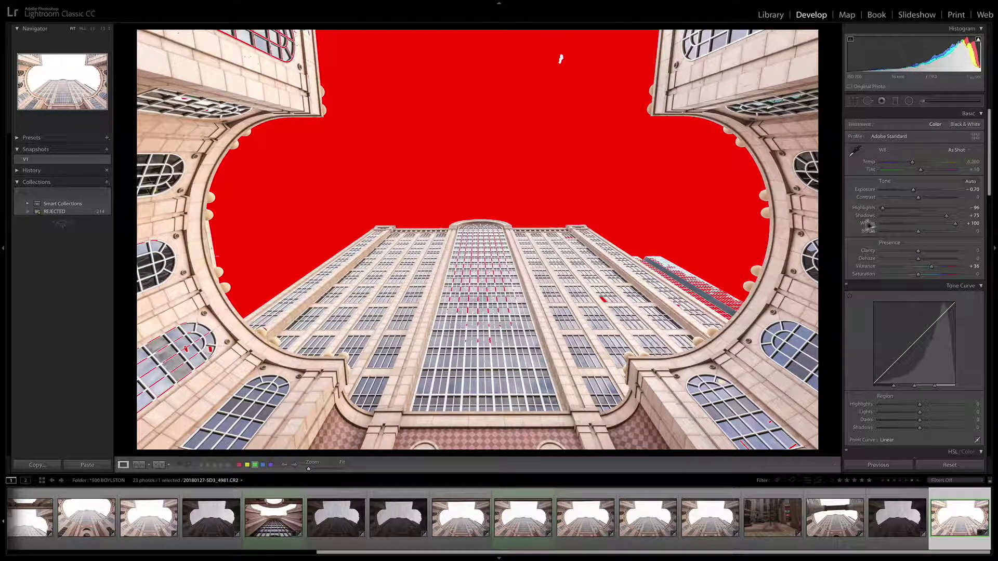
key("j")
- Bring Whites down to +30, check the highlight clipping overlay, and hide it again
left_click_drag(942, 223, 925, 224)
key("j")
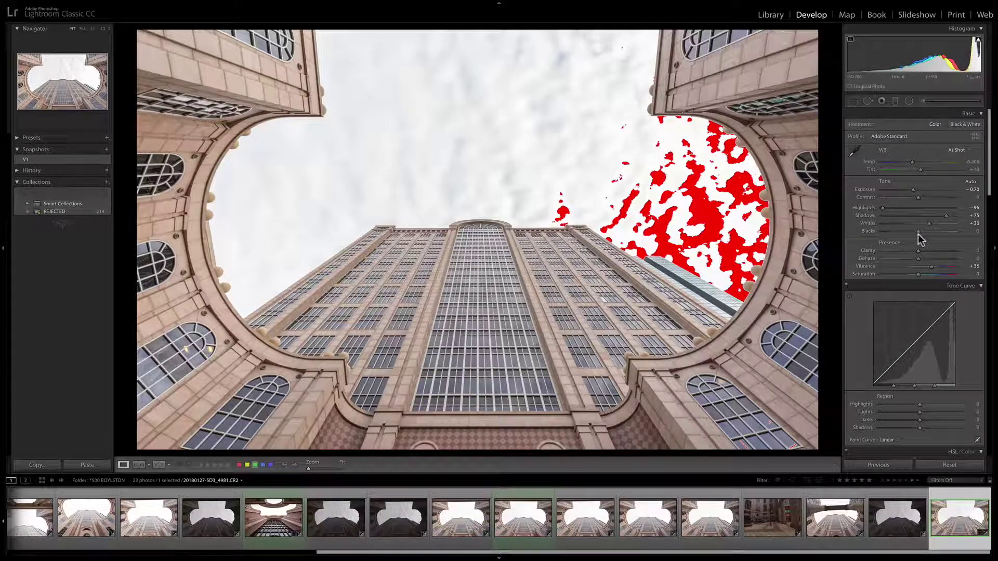
key("j")
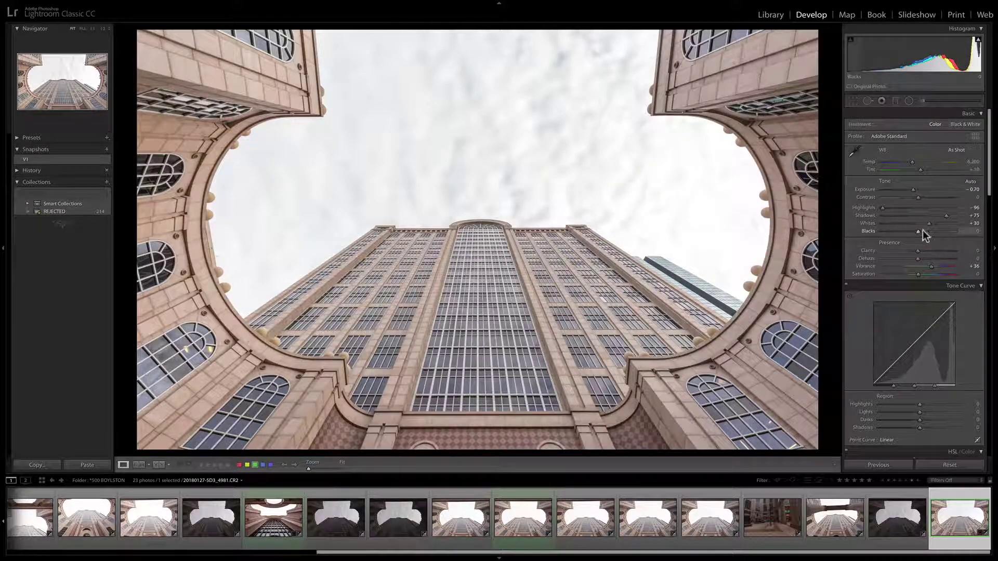
- Lower Blacks to −100, toggling the clipping warnings on and off to check the shadow areas of the building
key("j")
key("j")
left_click_drag(910, 232, 878, 234)
key("j")
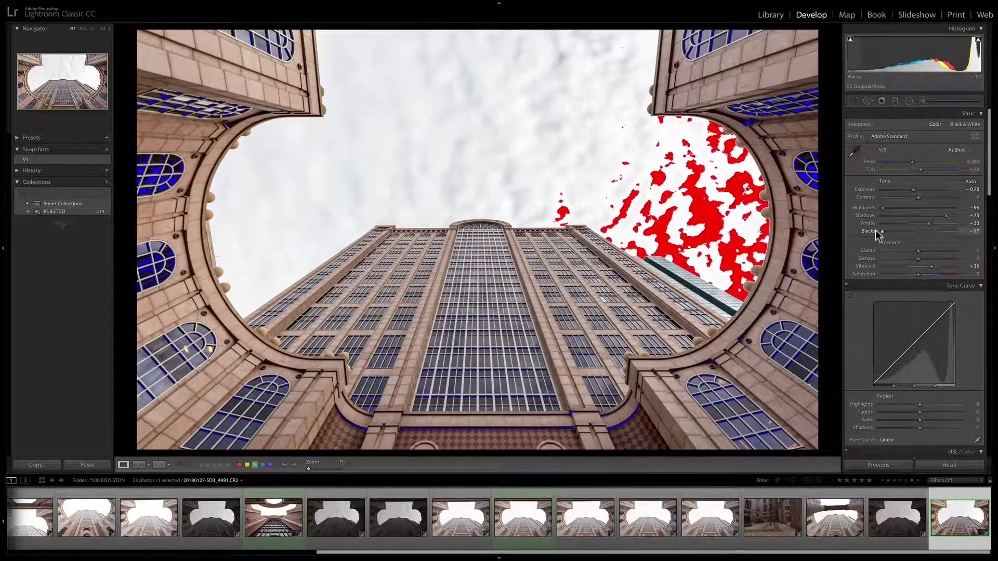
key("j")
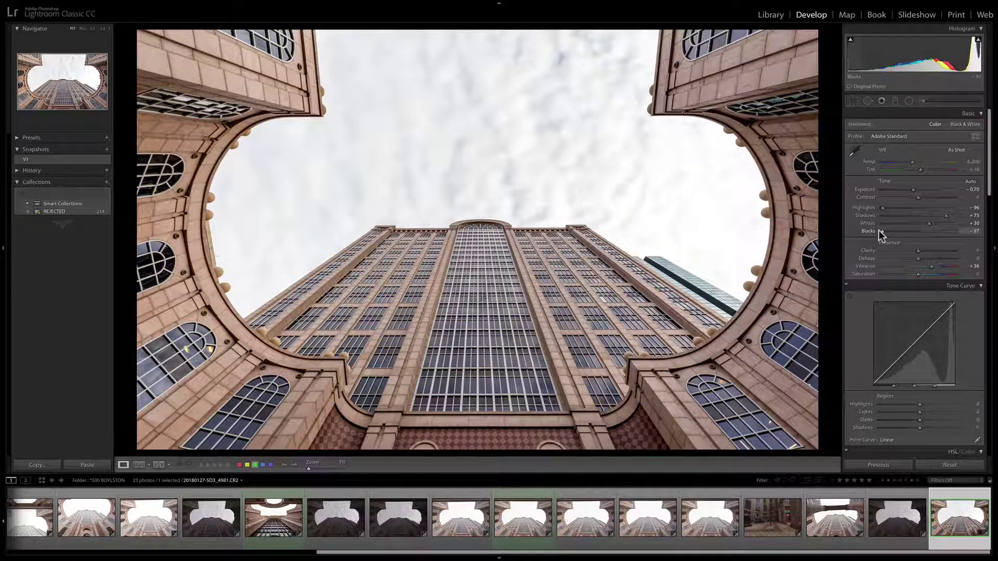
key("j")
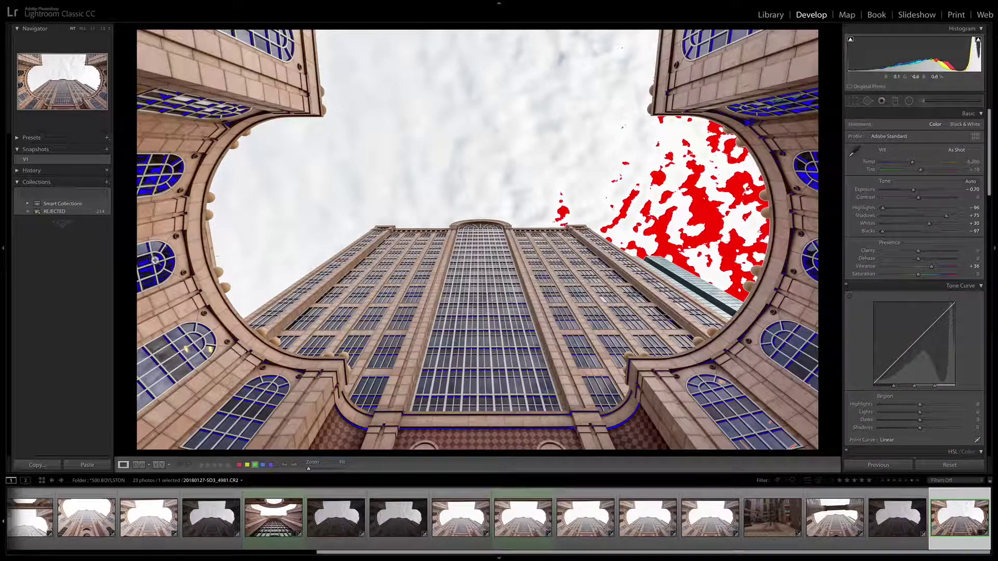
left_click_drag(878, 232, 874, 233)
- Lower Exposure to −3.70 and toggle the clipping warnings to inspect shadow clipping across the building
left_click_drag(902, 190, 887, 191)
key("j")
key("j")
key("j")
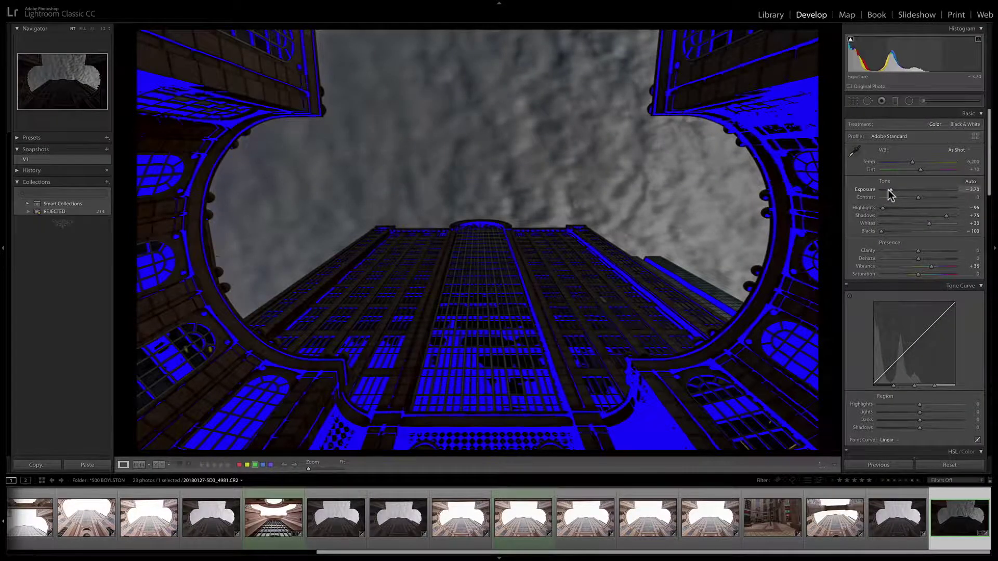
- Set Exposure to −0.50 with a clipping-warning check, hide the warnings, and raise Shadows to +90 and Clarity to +15
left_click_drag(888, 192, 913, 189)
key("j")
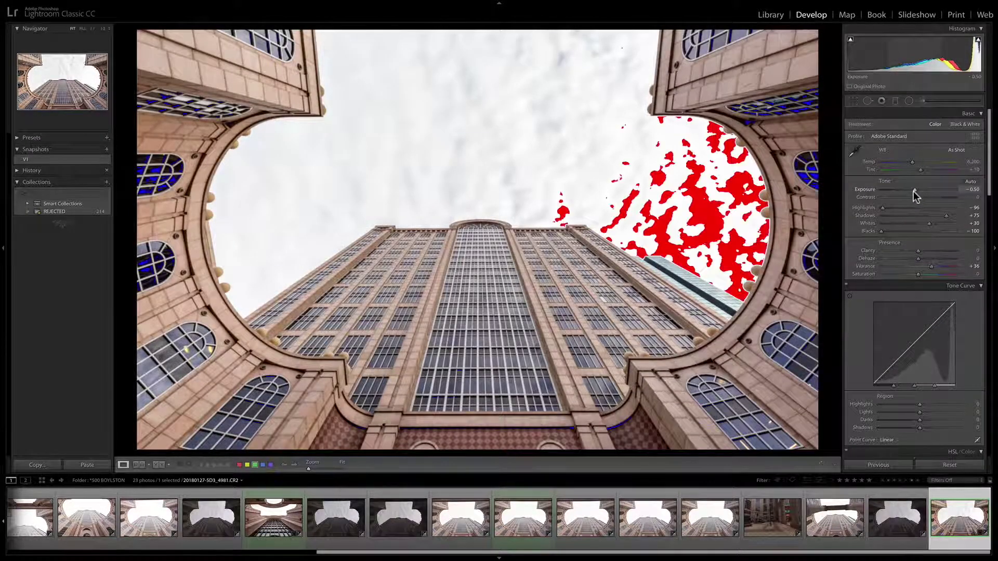
key("j")
key("j")
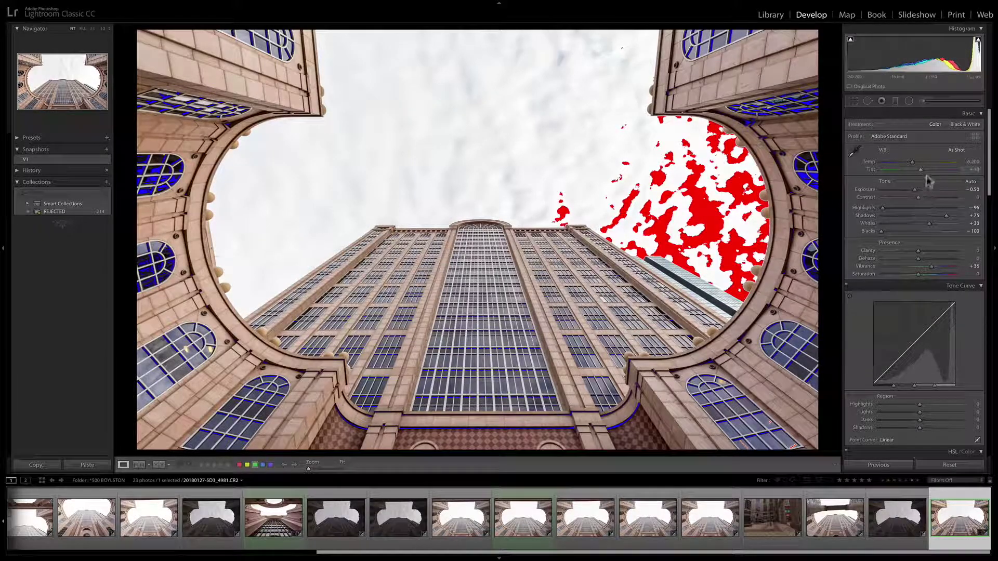
key("j")
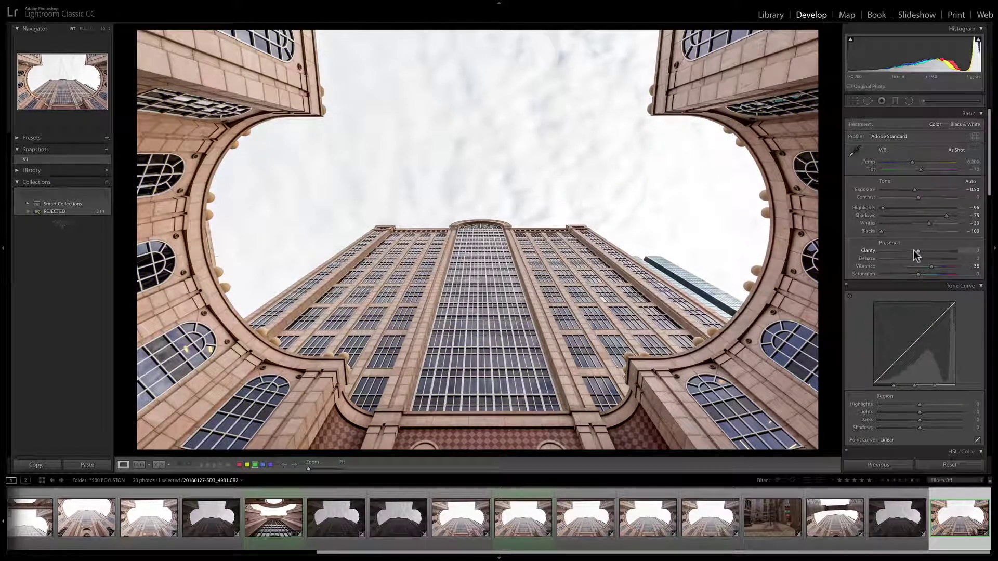
left_click_drag(912, 249, 922, 242)
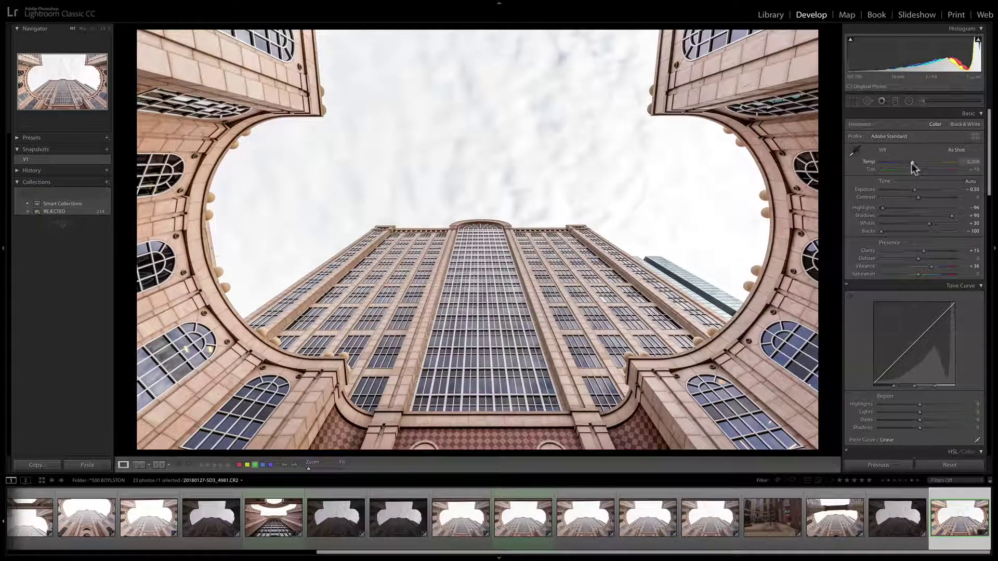
- Start an Adjustment Brush mask with the mask overlay shown and paint across the upper part of the sky at size 8.0
key("k")
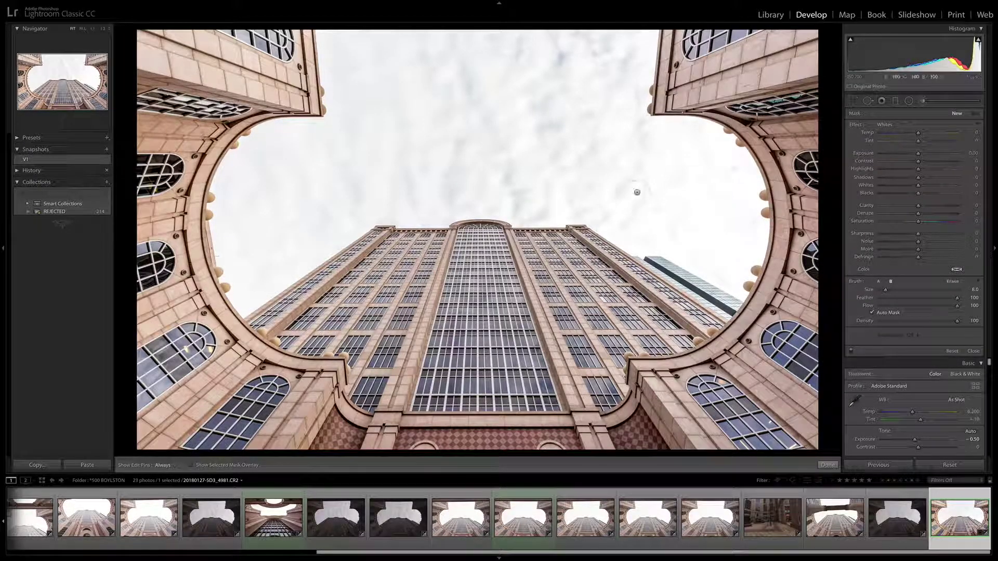
left_click(187, 465)
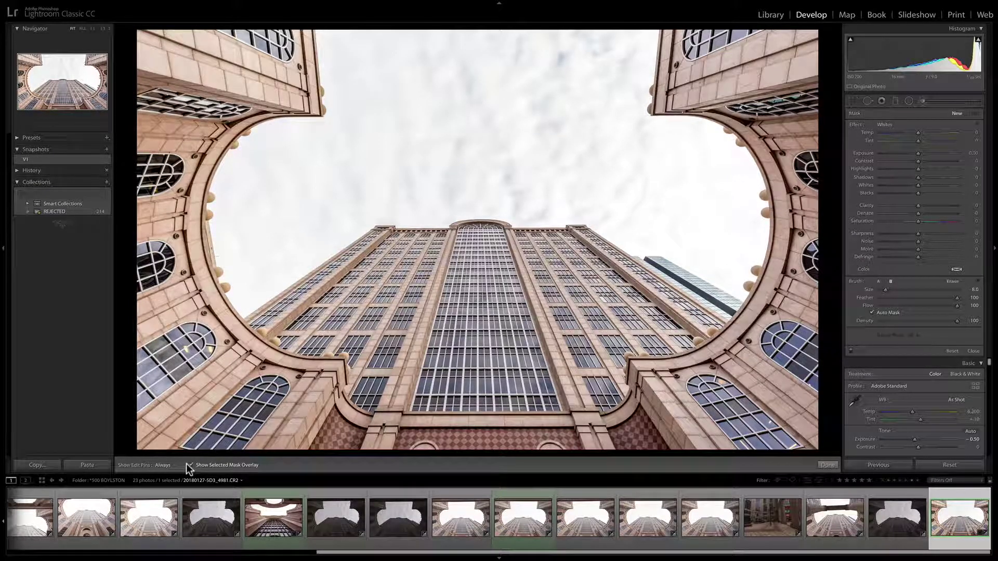
scroll(462, 136, "up", 3)
key("h")
left_click(507, 89)
mouse_move(511, 87)
left_mouse_down()
mouse_move(577, 52)
mouse_move(535, 47)
mouse_move(559, 60)
left_mouse_up()
left_click_drag(483, 52, 352, 38)
key("h")
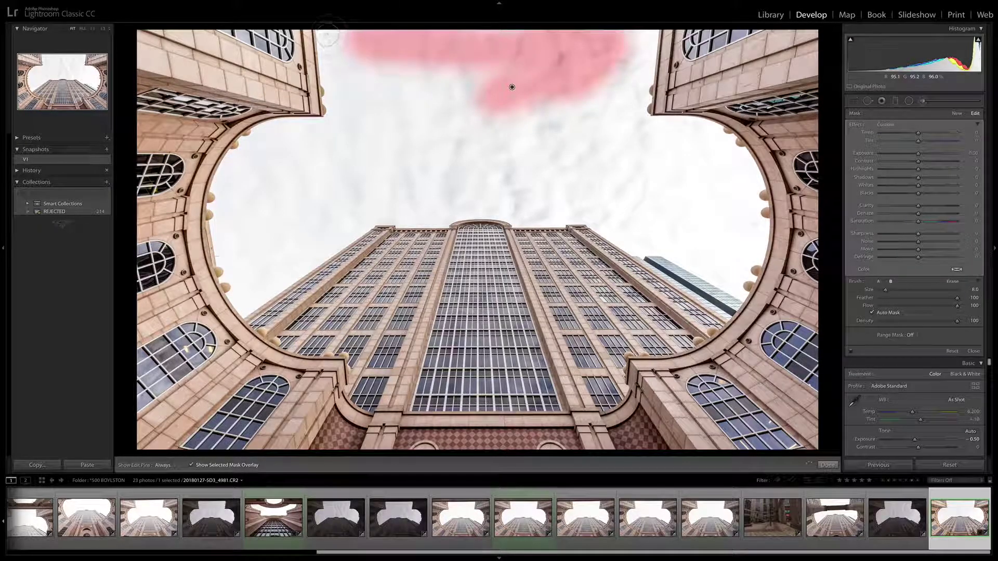
- Extend the brush mask down the sky's left edge along the curved facade and up to the central tower's roof
key("h")
mouse_move(344, 45)
left_mouse_down()
mouse_move(324, 22)
mouse_move(333, 123)
mouse_move(253, 141)
mouse_move(224, 179)
left_mouse_up()
key("h")
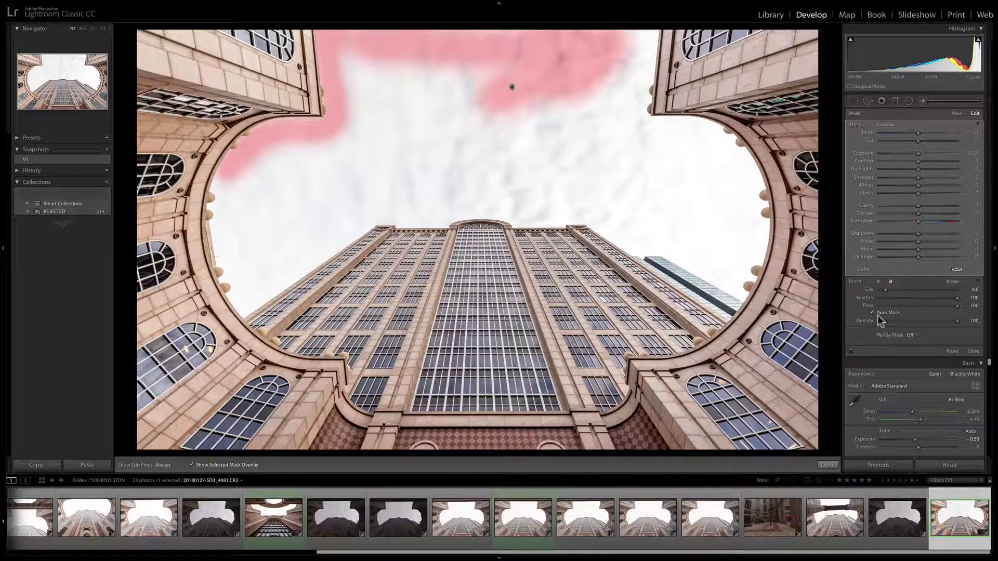
key("h")
mouse_move(315, 166)
left_mouse_down()
mouse_move(226, 187)
mouse_move(218, 233)
mouse_move(225, 255)
mouse_move(237, 255)
mouse_move(245, 310)
mouse_move(303, 241)
mouse_move(366, 208)
left_mouse_up()
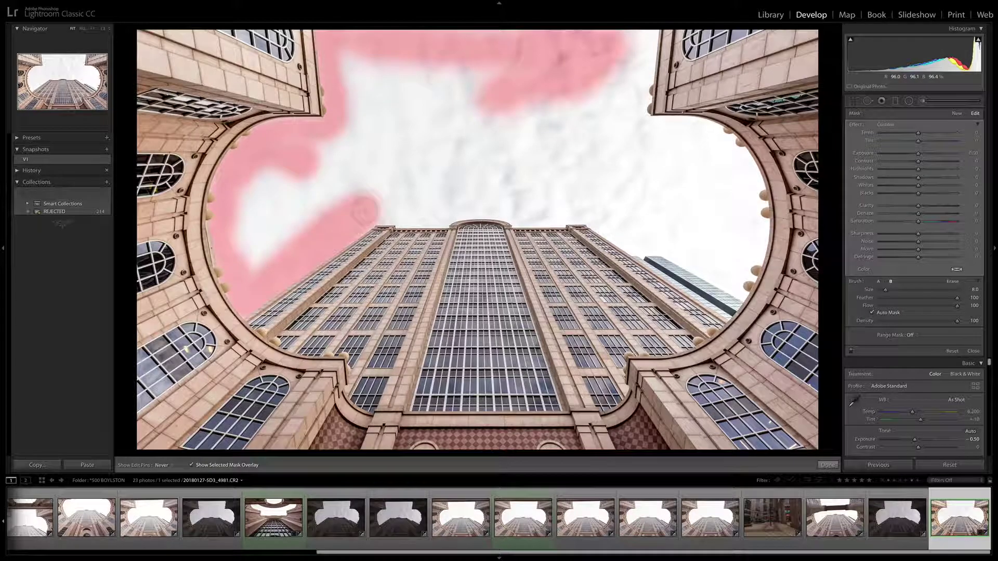
mouse_move(362, 210)
left_mouse_down()
mouse_move(406, 217)
mouse_move(433, 213)
left_mouse_up()
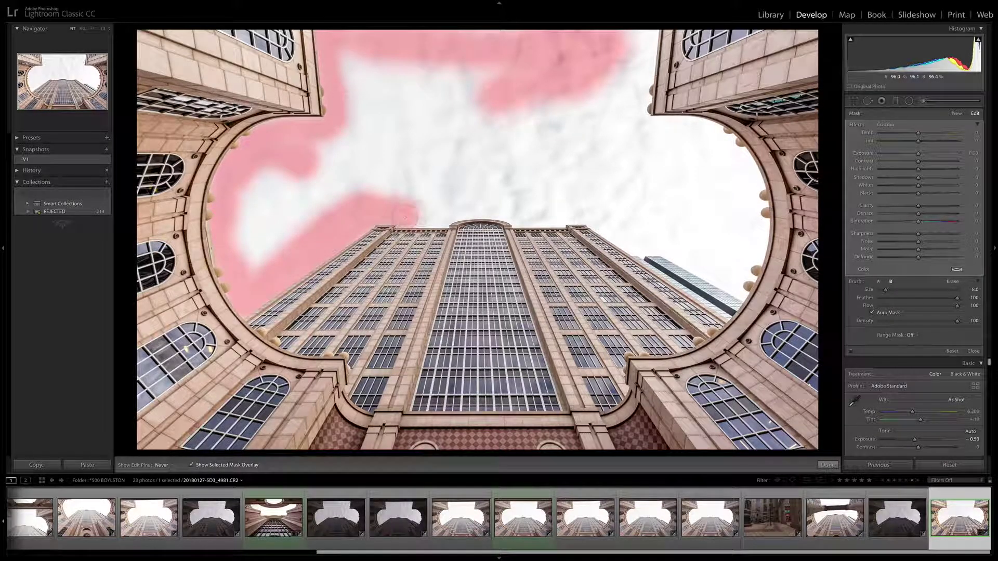
- Reduce the brush size to 4.0 and paint the sky along the central tower's roofline and down its right side
key("bracketleft")
key("bracketleft")
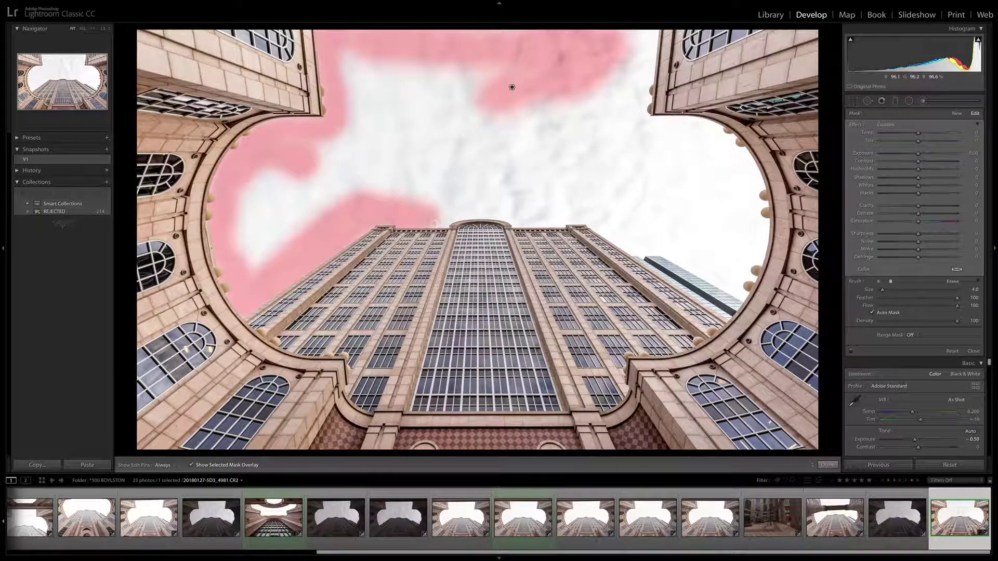
key("h")
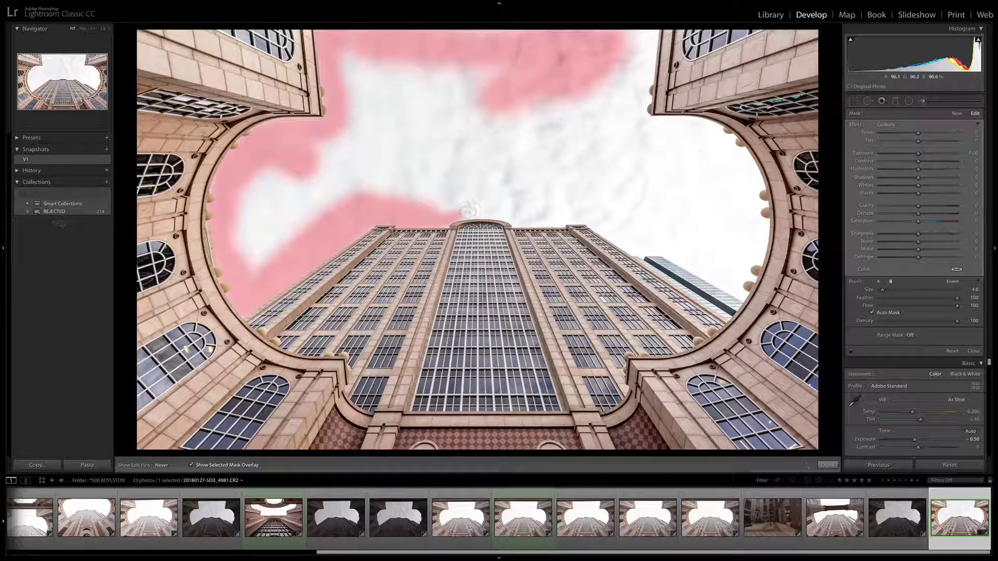
left_click(480, 211)
left_click_drag(503, 213, 520, 218)
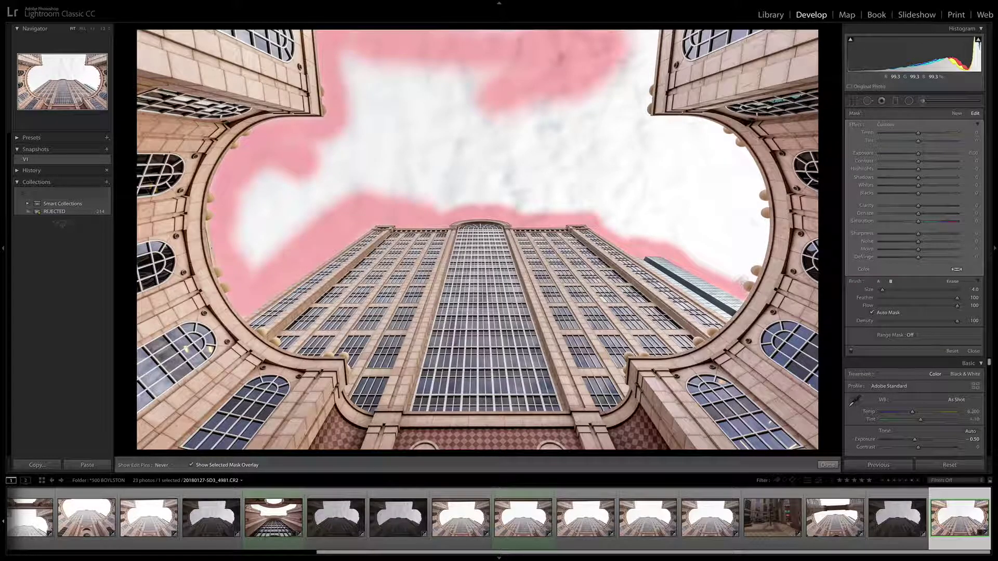
- Paint the sky's right edge, then fill the remaining unmasked sky with a larger brush at sizes 10.0 and 9.0
mouse_move(754, 270)
left_mouse_down()
mouse_move(754, 223)
mouse_move(676, 135)
mouse_move(619, 37)
left_mouse_up()
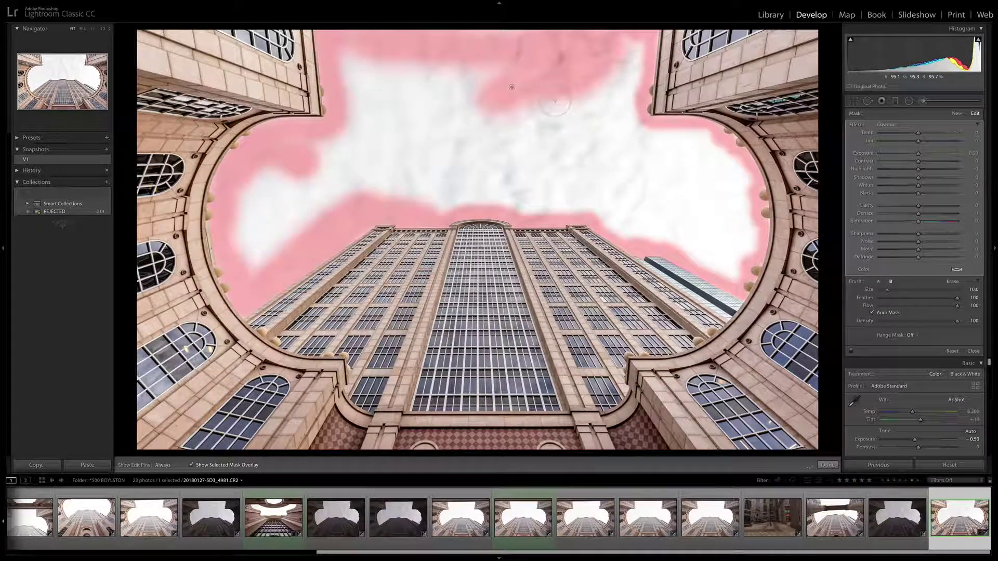
key("h")
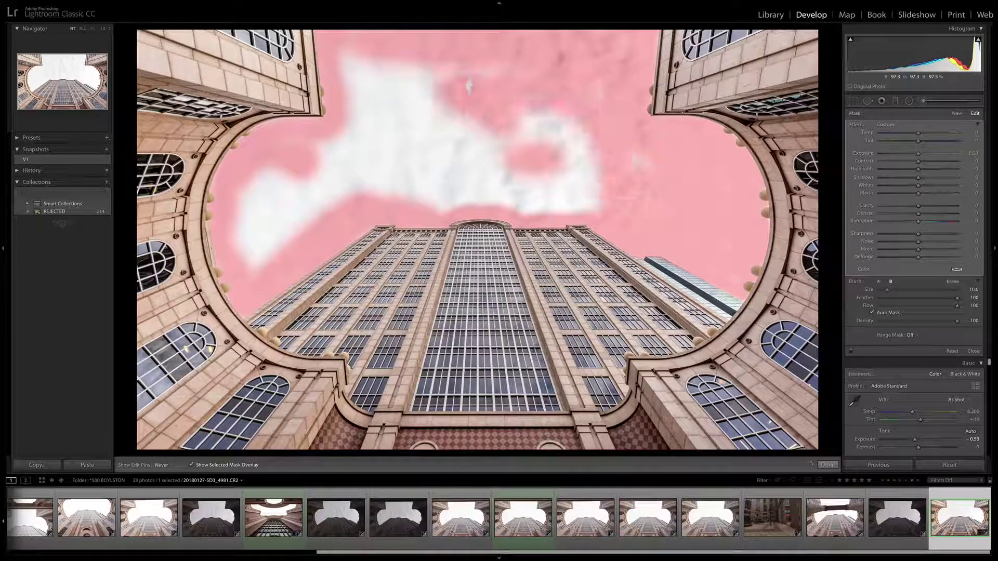
key("bracketleft")
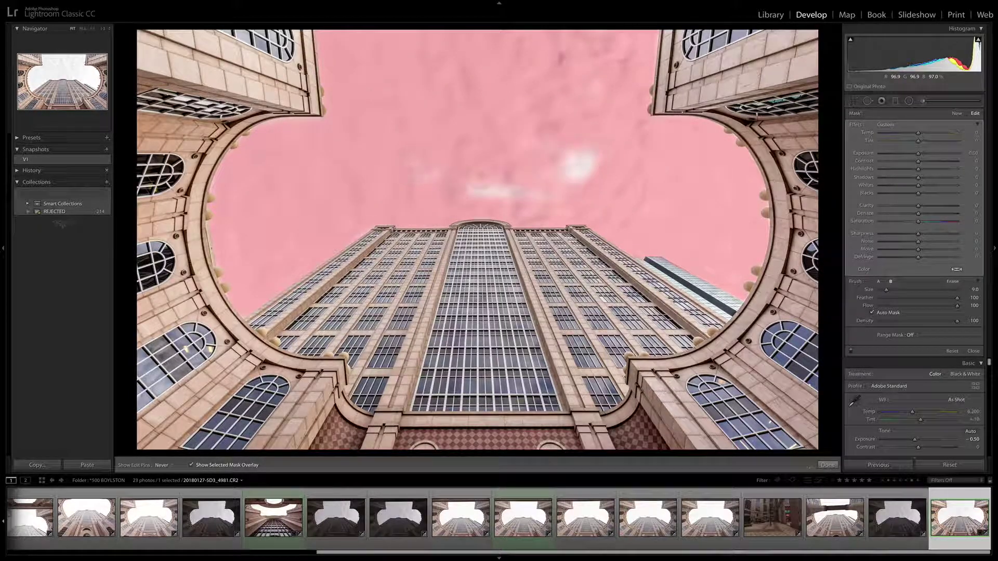
key("h")
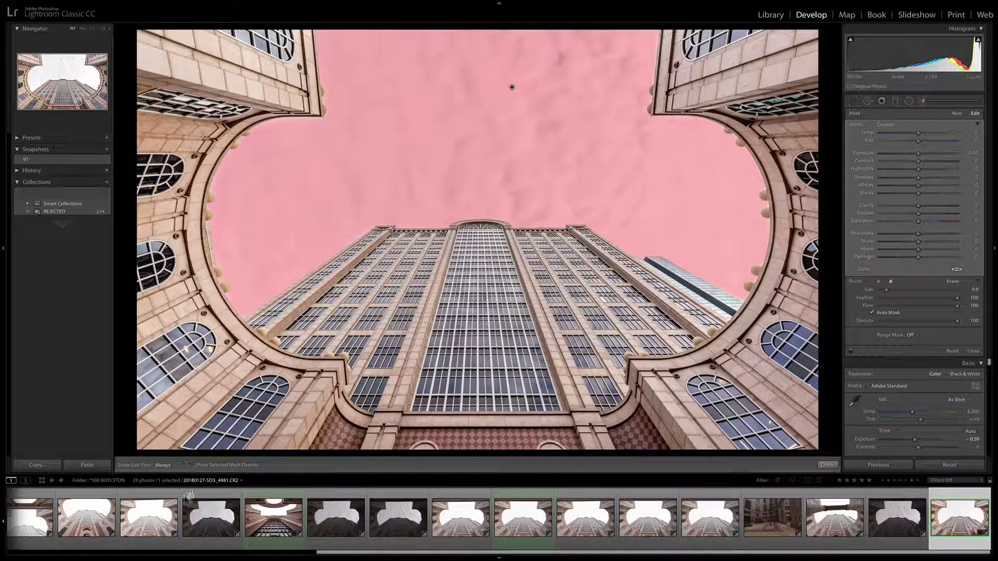
- Hide the mask overlay and set the sky mask's Temp to −3, Exposure to −0.54 and Highlights to −97
key("o")
left_click_drag(918, 153, 867, 135)
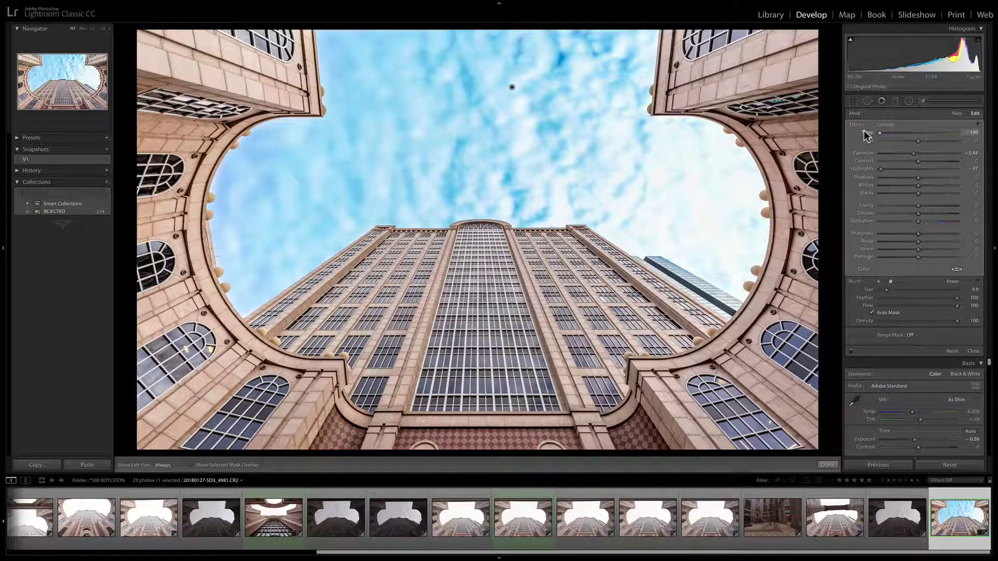
left_click_drag(867, 134, 897, 137)
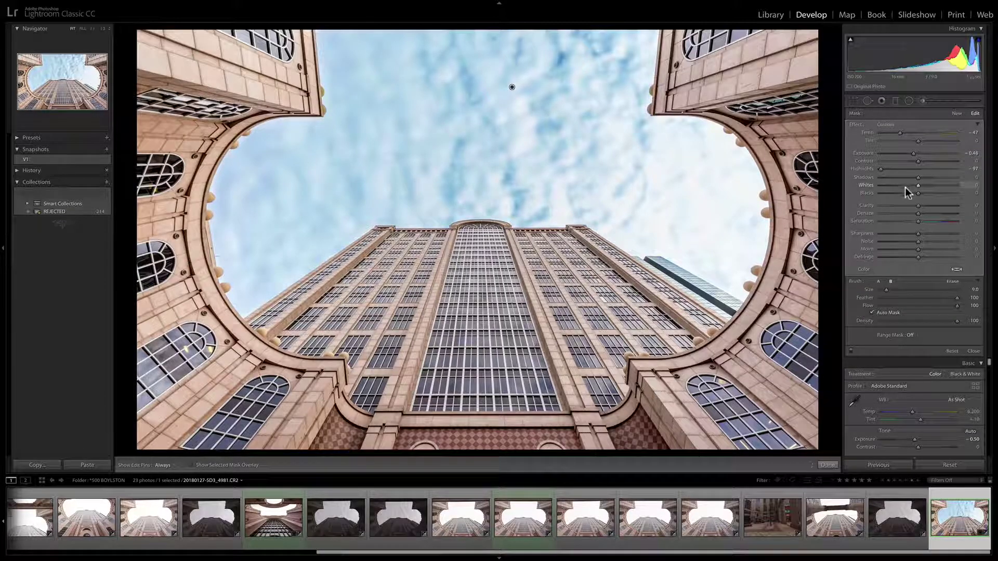
left_click_drag(899, 137, 918, 136)
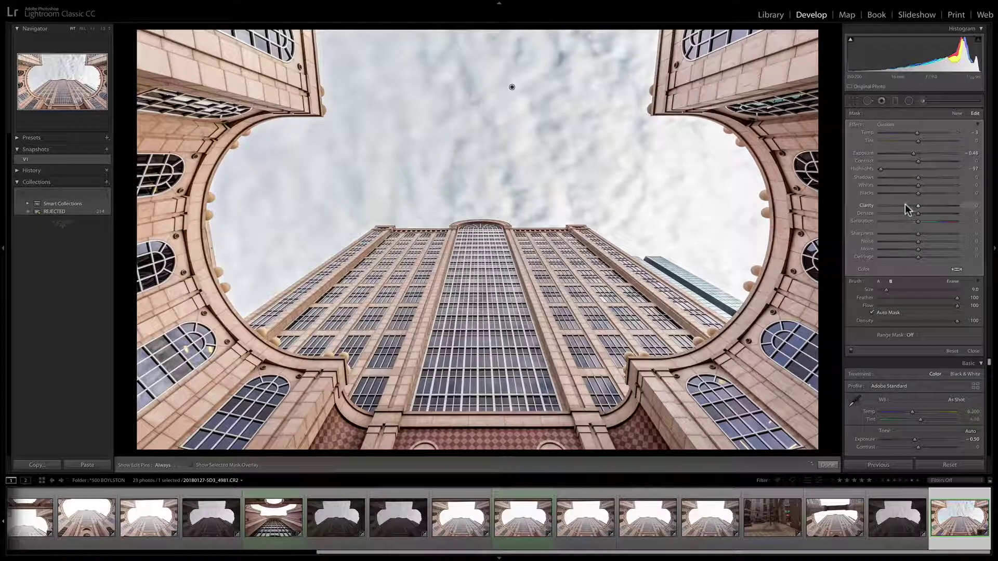
left_click_drag(908, 156, 913, 159)
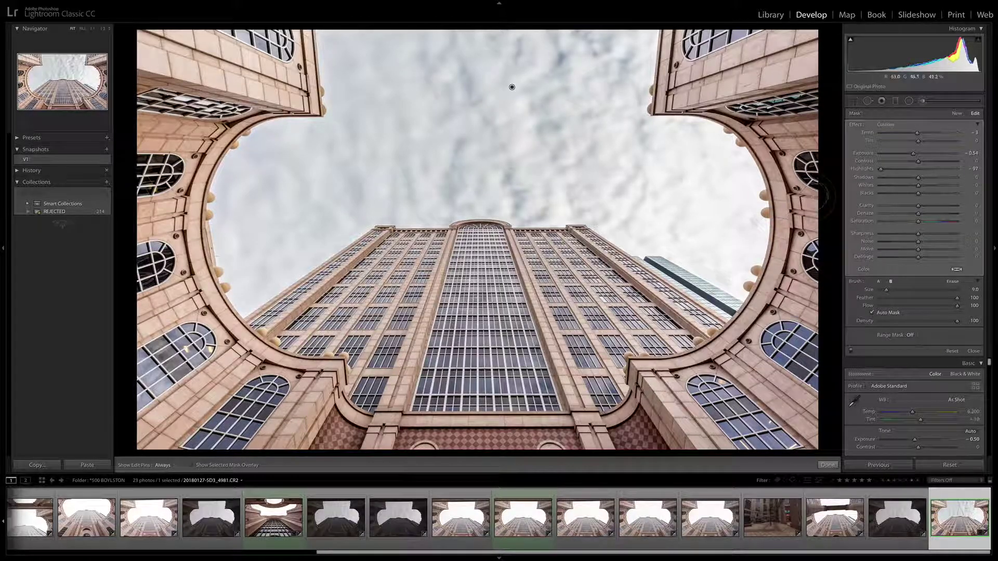
- Turn the brush adjustments off and on repeatedly to compare the sky before and after, then leave the Adjustment Brush
key("k")
key("k")
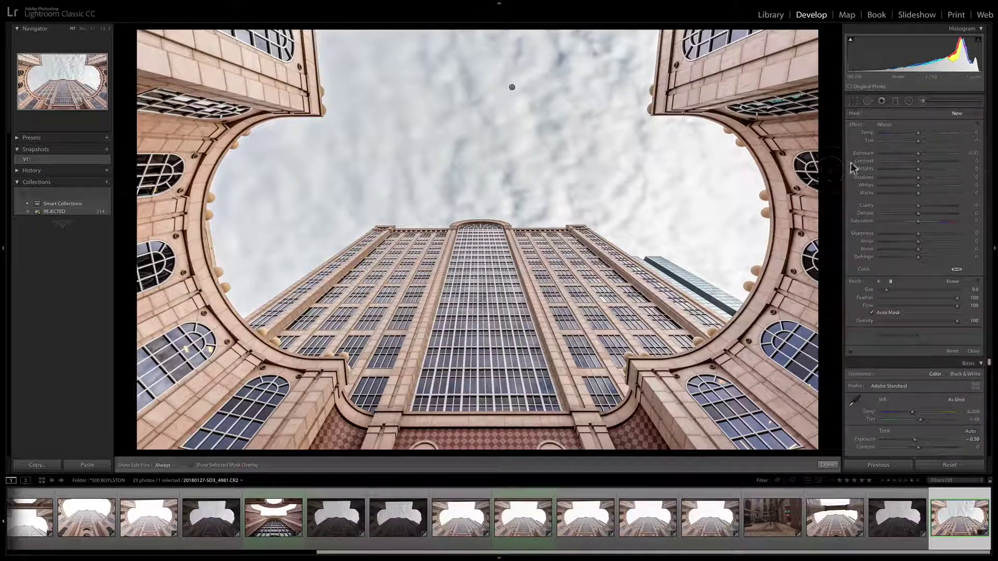
left_click(850, 351)
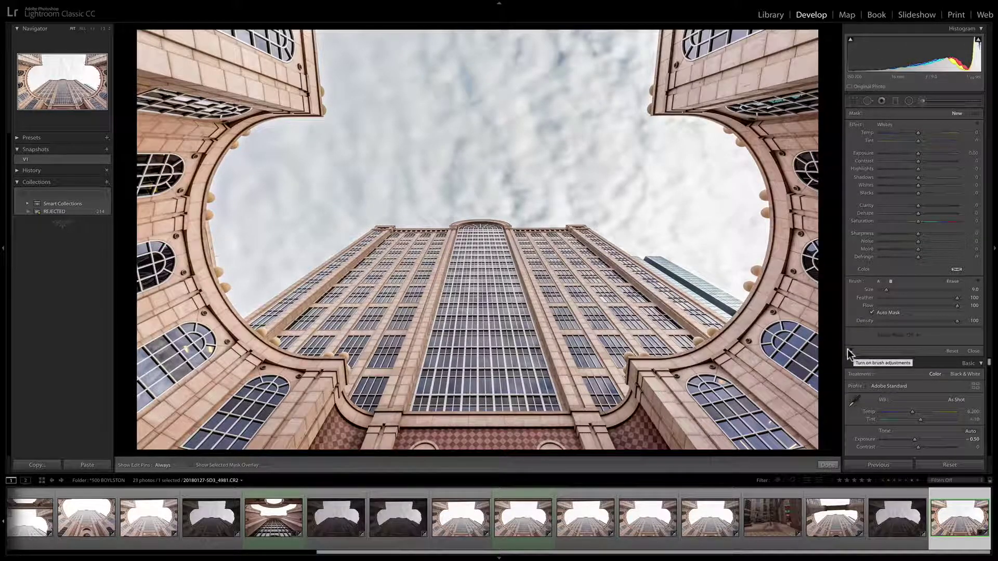
left_click(849, 352)
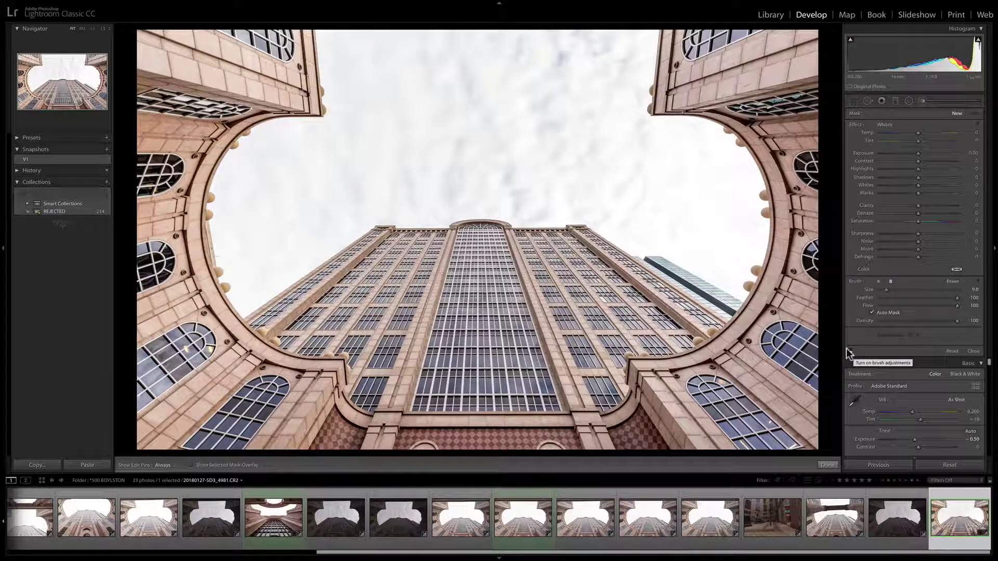
left_click(849, 352)
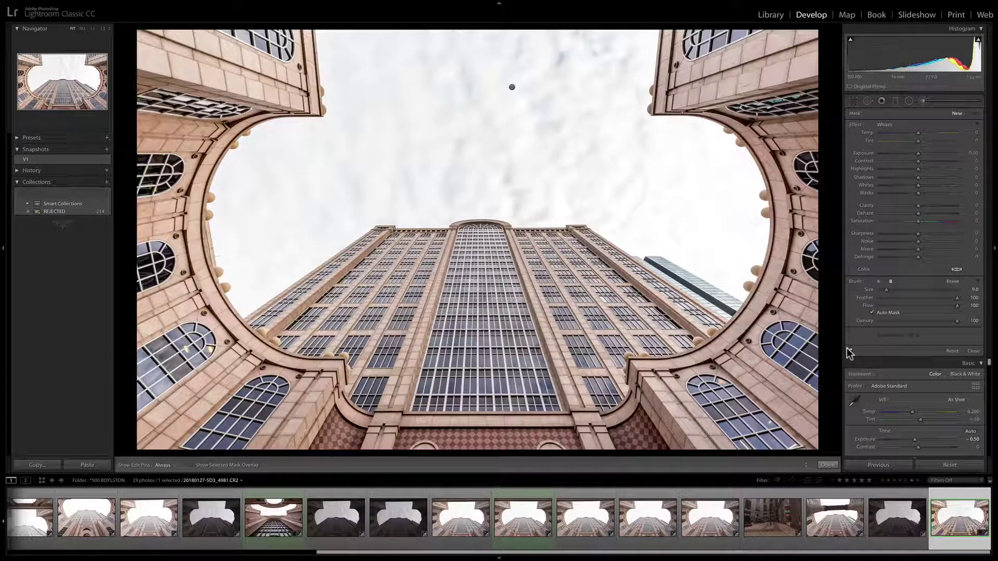
left_click(849, 352)
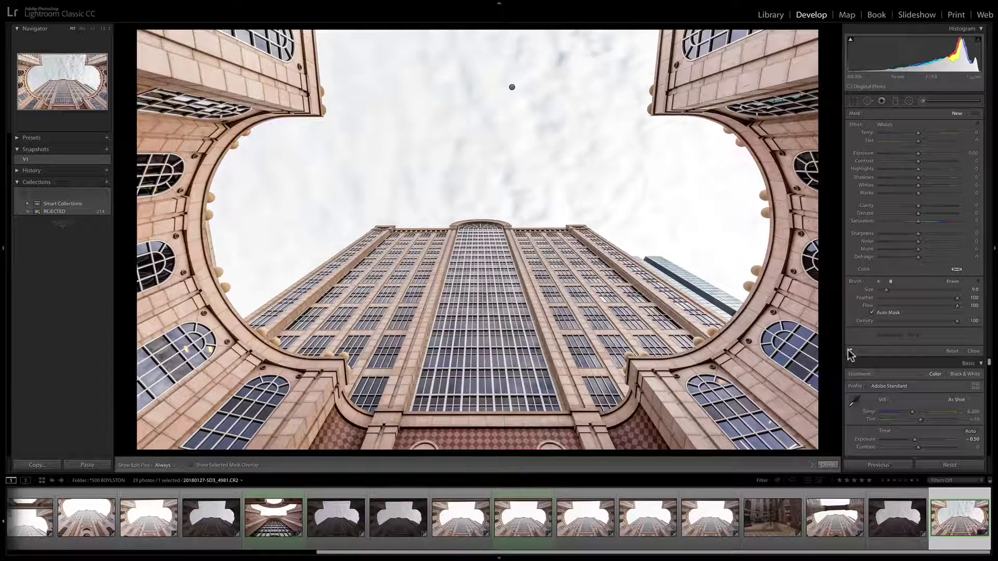
left_click(849, 352)
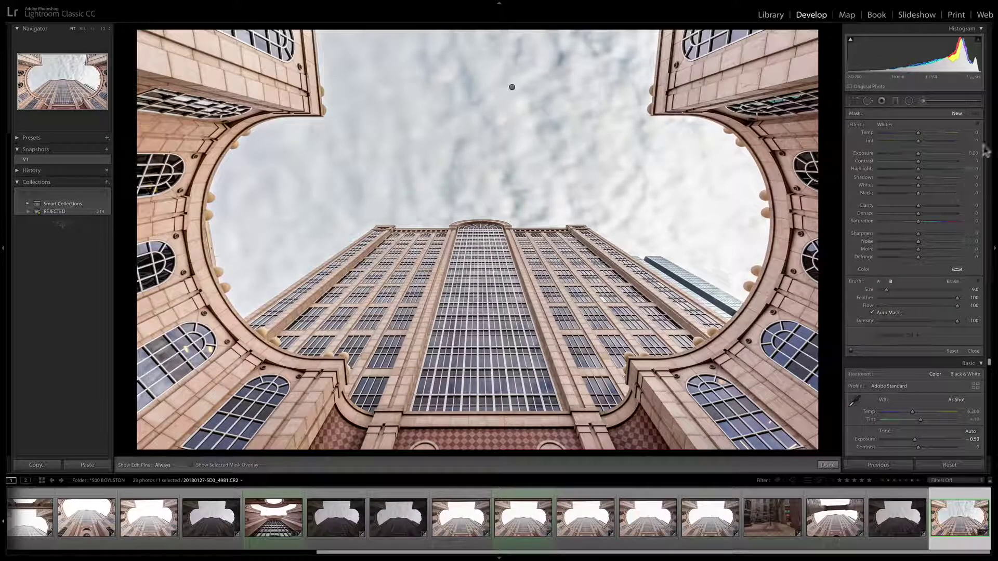
key("k")
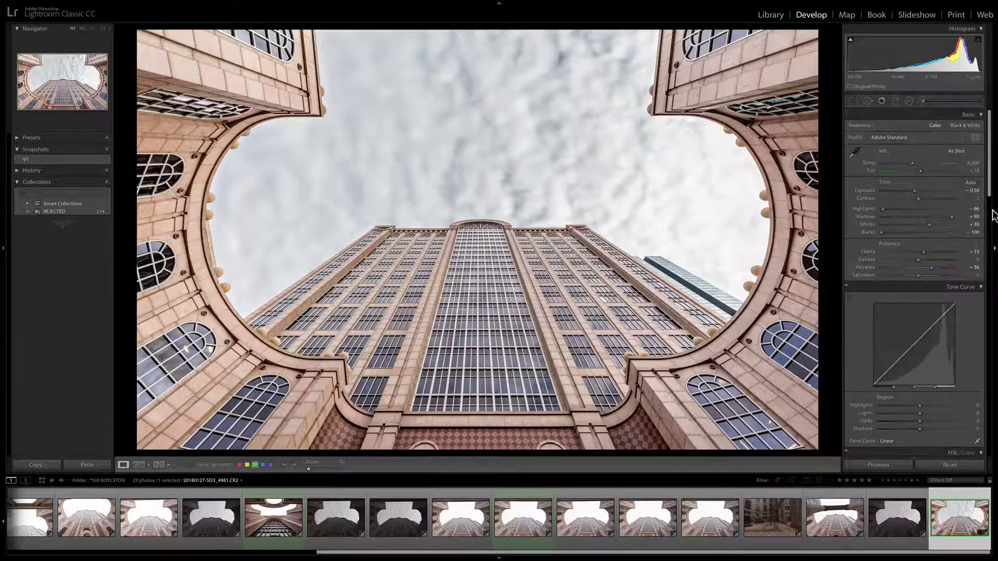
- Try the Medium Contrast point curve in the Tone Curve, then set it to Strong Contrast
scroll(982, 182, "down", 5)
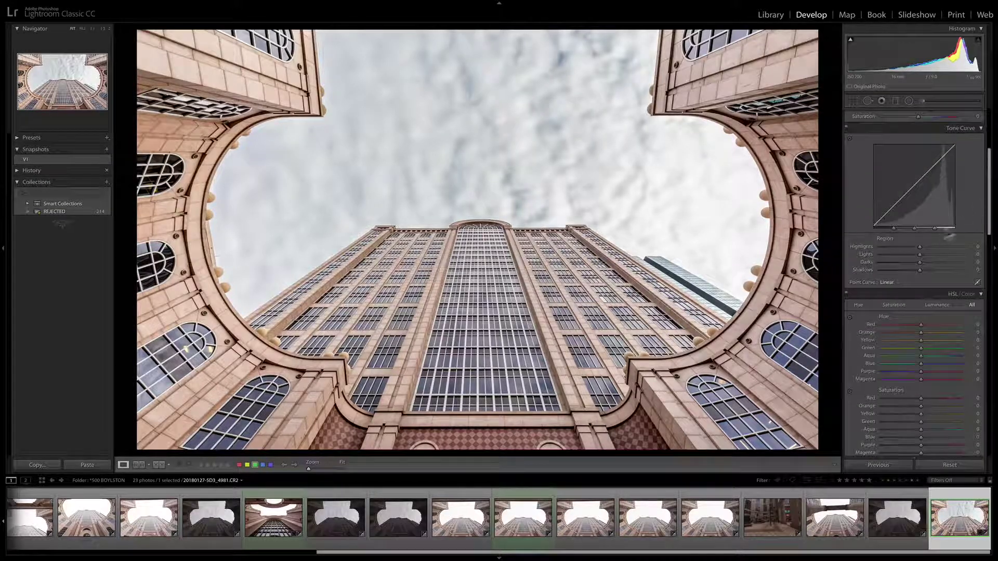
left_click(889, 283)
left_click(888, 288)
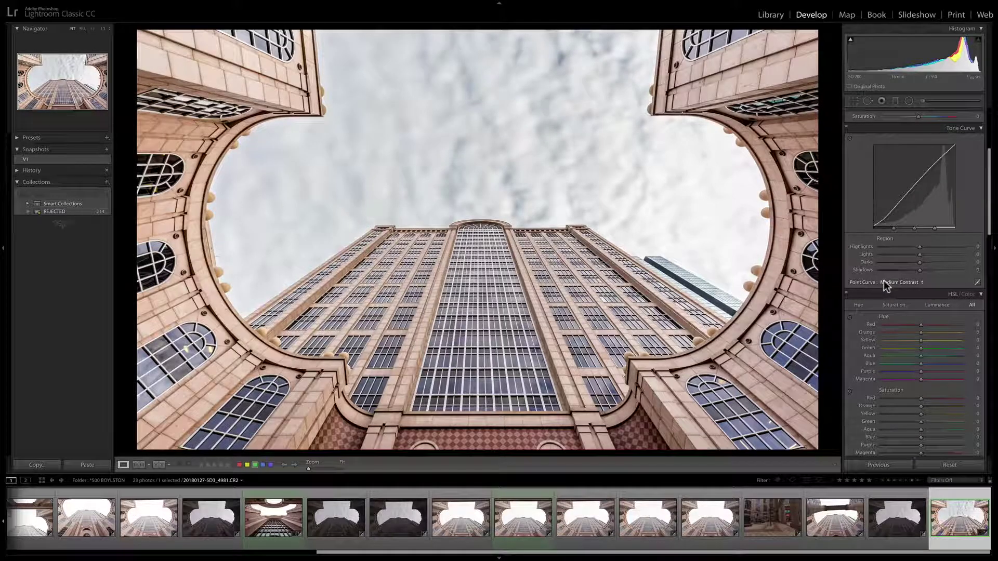
left_click(886, 282)
left_click(882, 292)
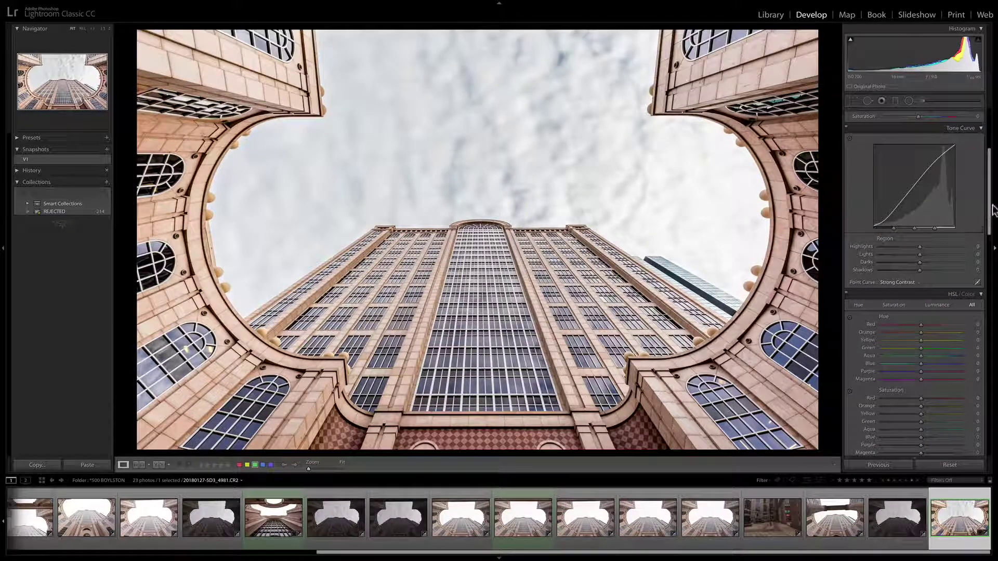
- Set the post-crop vignette Amount to −34 and tighten the photo's crop slightly from its upper-left corner
left_click_drag(984, 185, 964, 379)
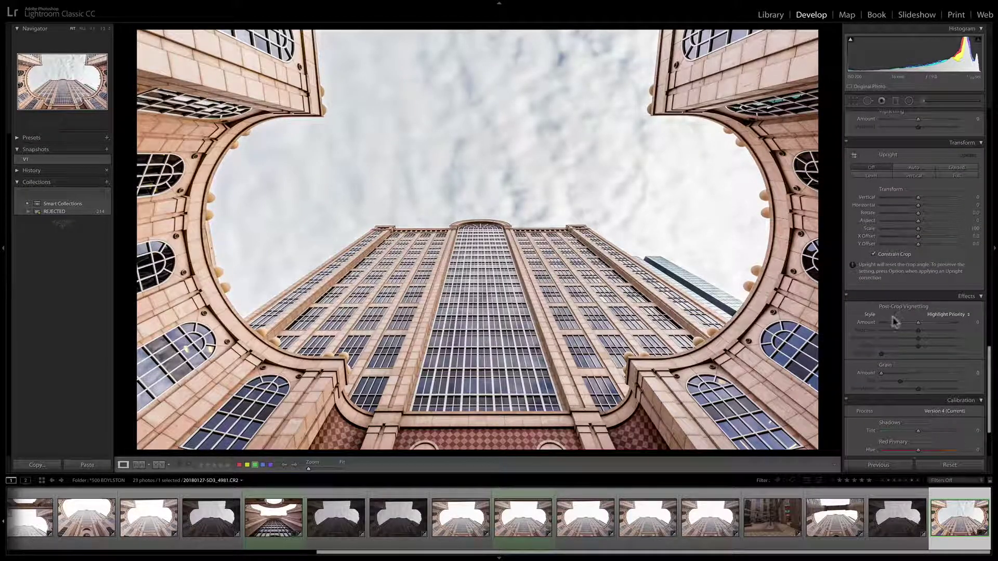
mouse_move(911, 324)
left_mouse_down()
mouse_move(898, 324)
mouse_move(898, 338)
left_mouse_up()
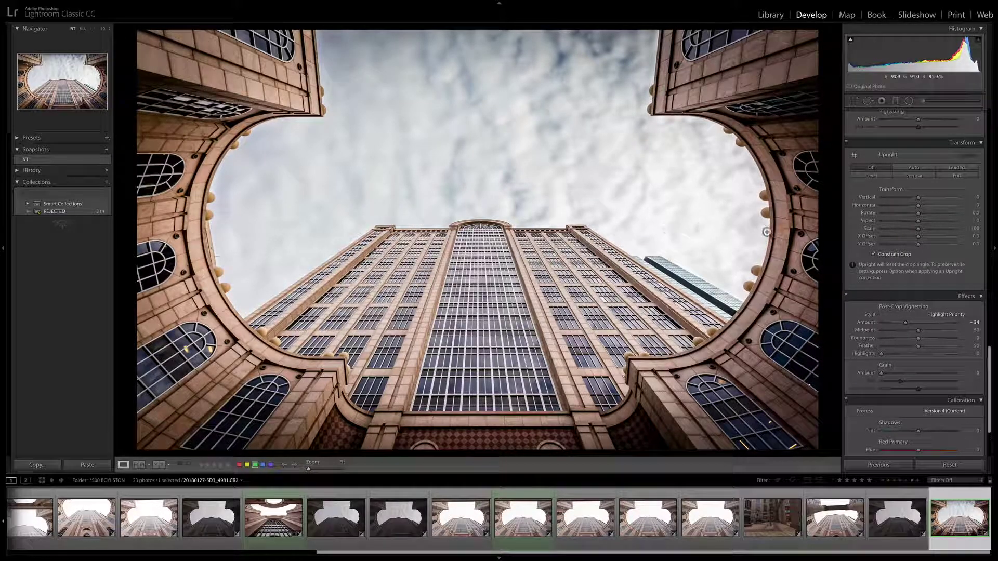
key("r")
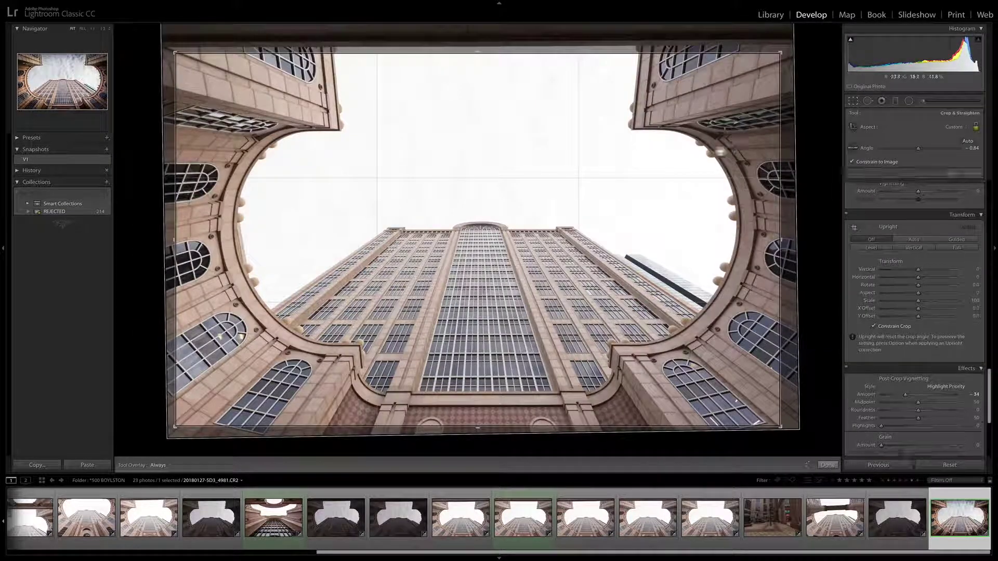
left_click_drag(174, 52, 187, 53)
key("Return")
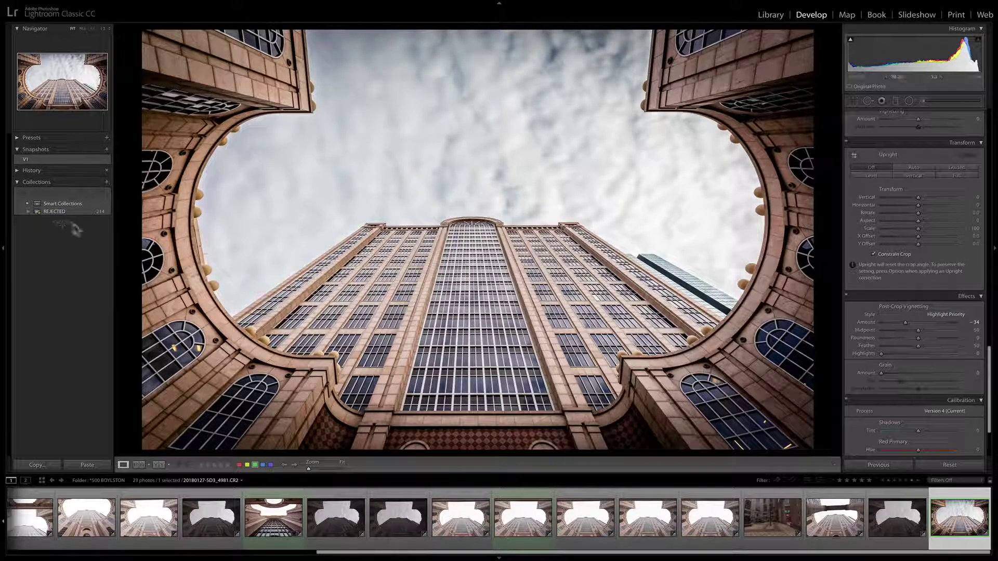
- Compare the original import state with the finished edit by switching to the import history entry and back to the latest Crop Rectangle
left_click(13, 169)
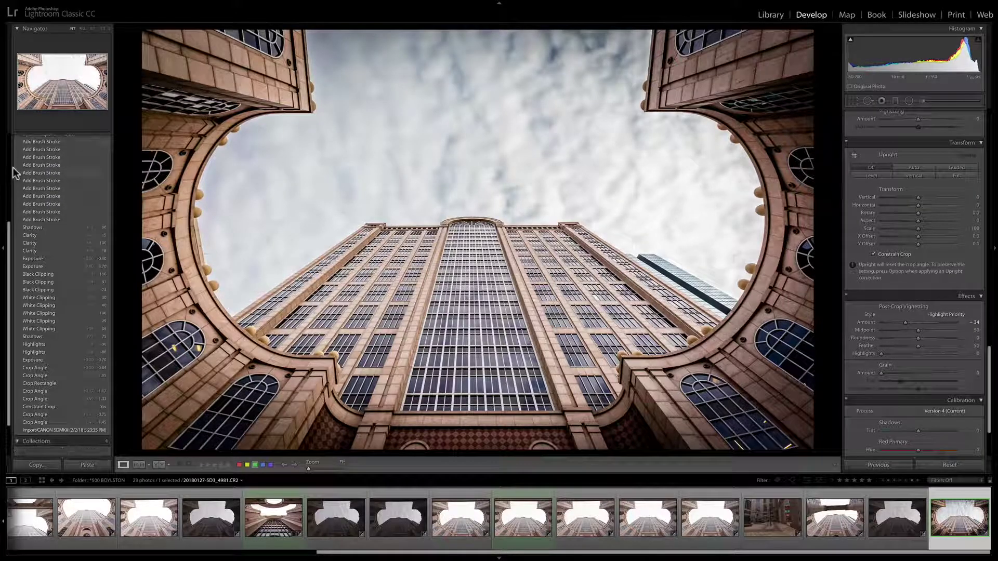
scroll(14, 168, "down", 2)
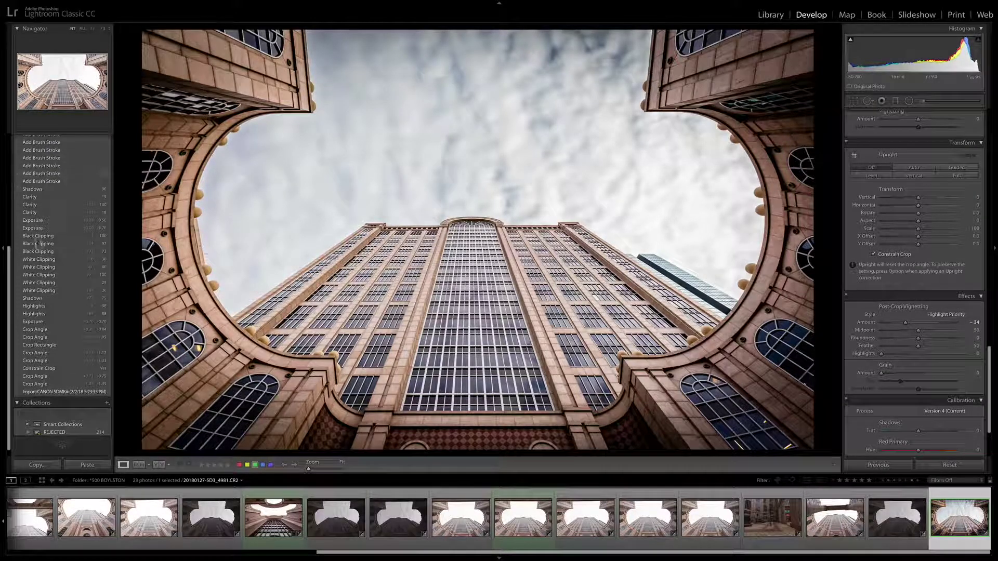
left_click(36, 392)
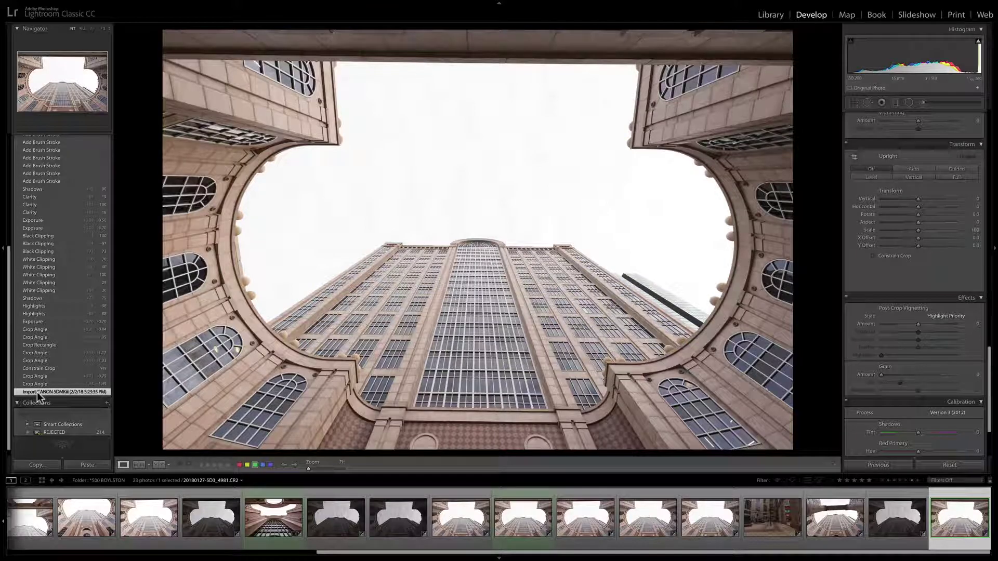
scroll(36, 392, "up", 8)
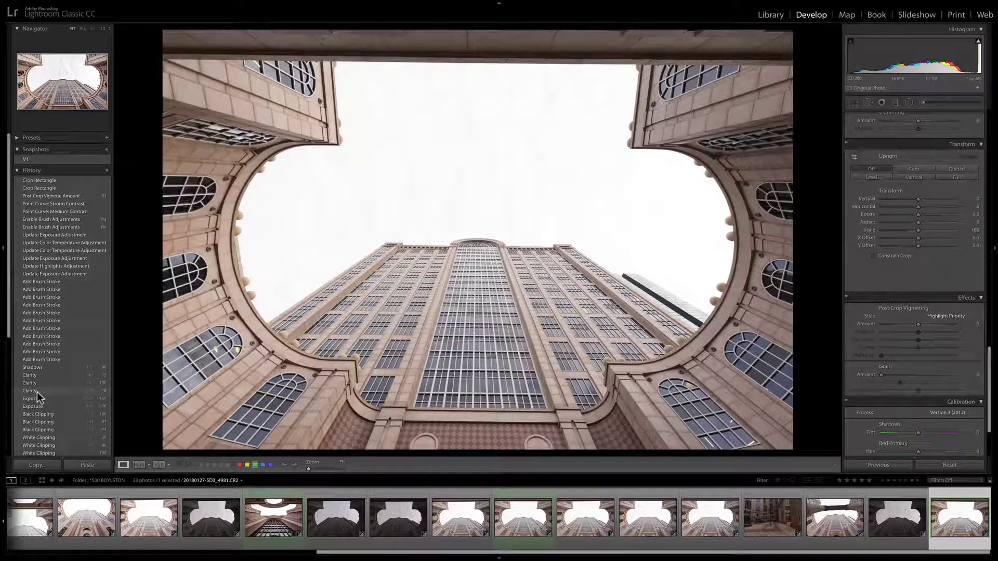
left_click(53, 180)
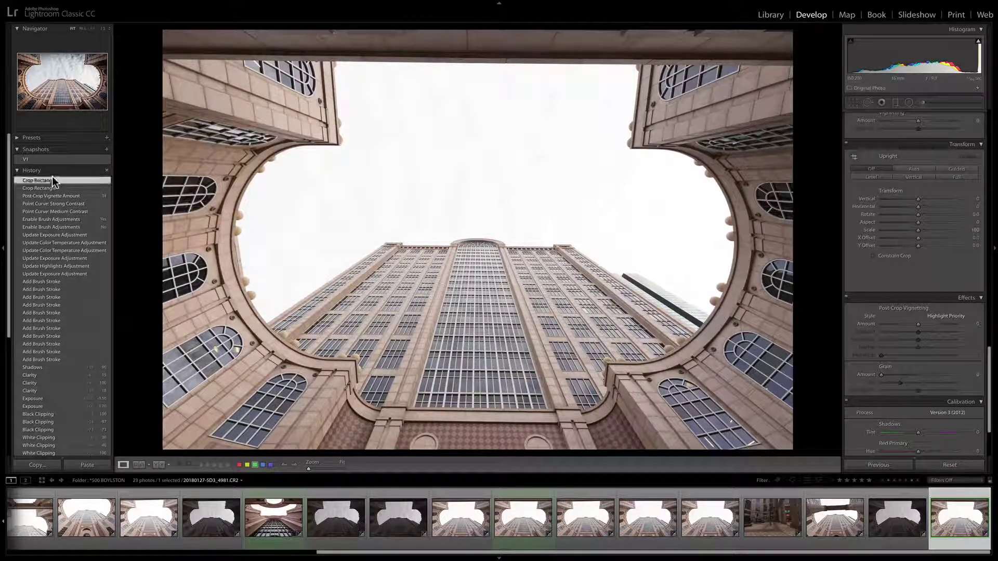